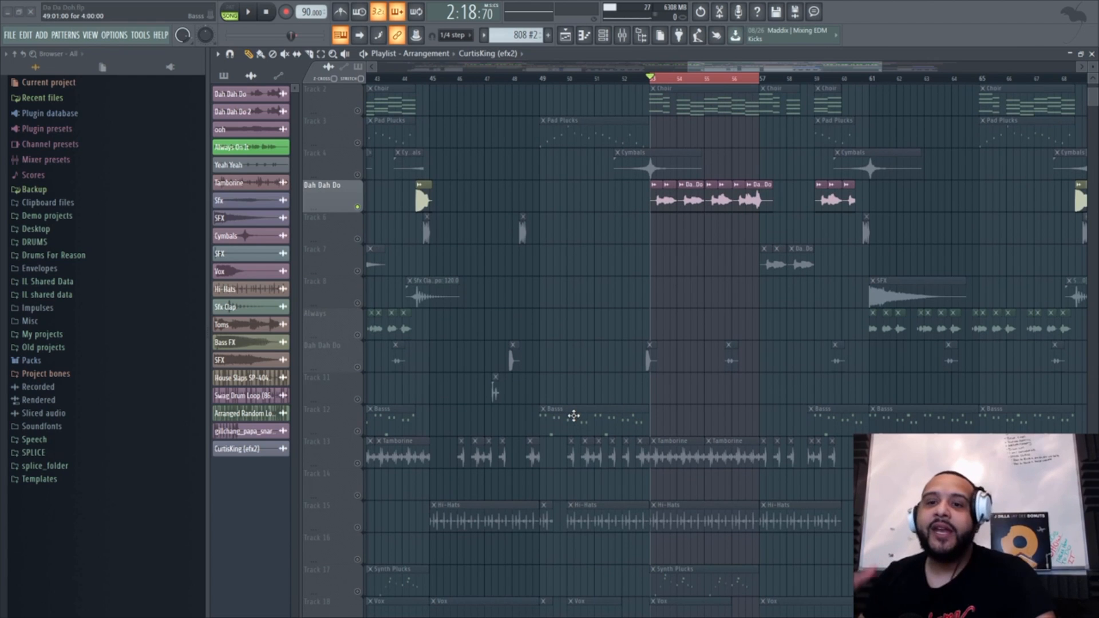
Step: Play the selected section at bar 53 and review the playlist tracks down to the two kick tracks
{"action": "key", "text": "space"}
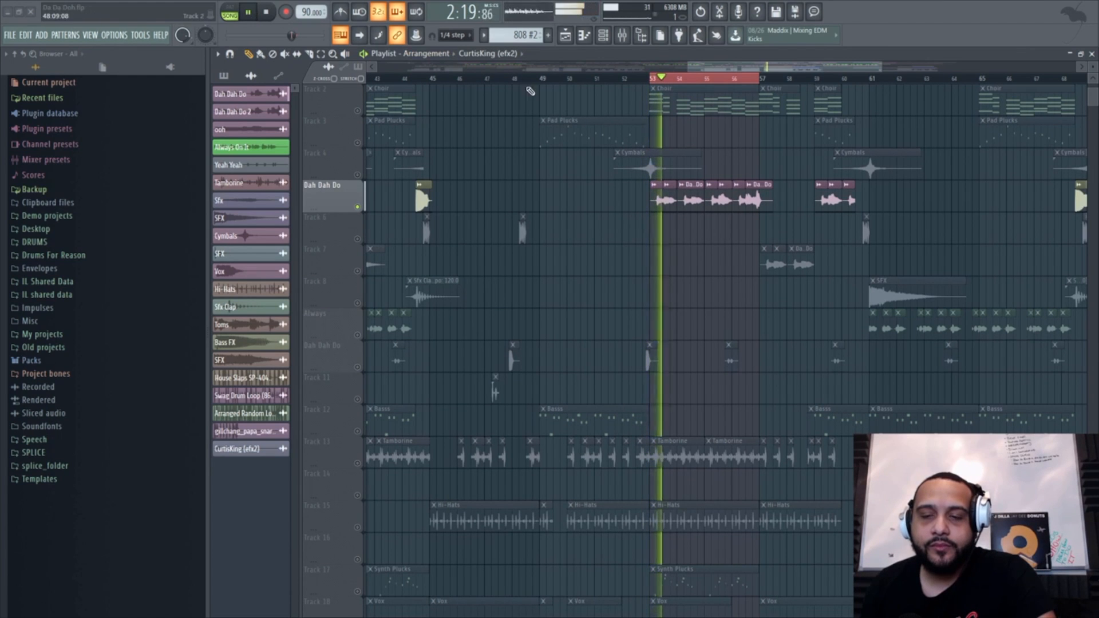
{"action": "scroll", "coordinate": [648, 218], "scroll_direction": "down", "scroll_amount": 3}
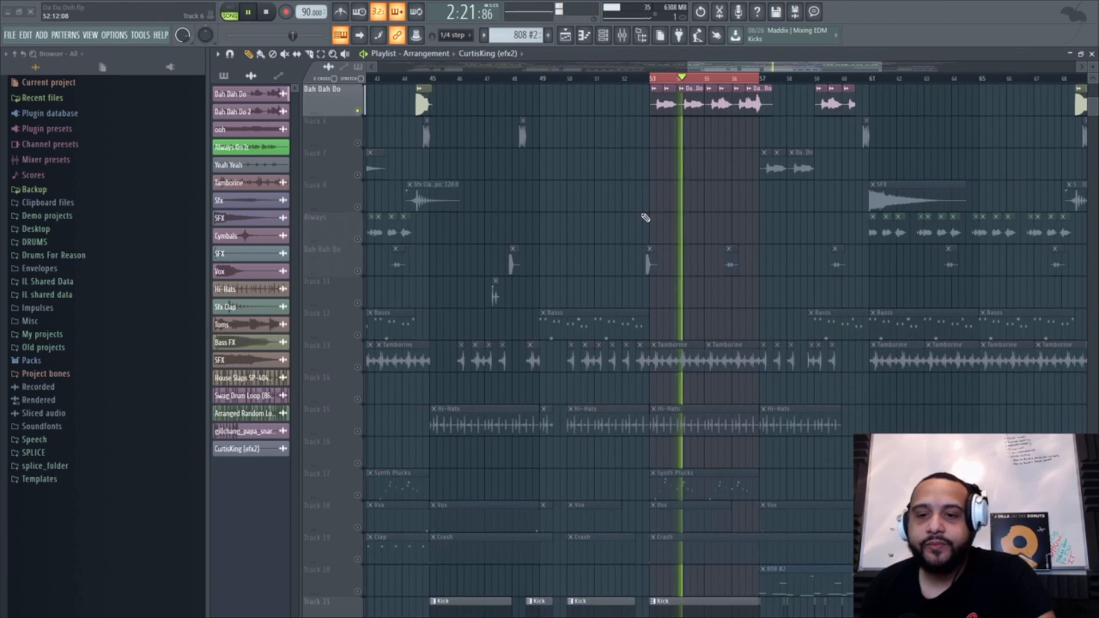
{"action": "scroll", "coordinate": [647, 218], "scroll_direction": "up", "scroll_amount": 3}
{"action": "scroll", "coordinate": [647, 218], "scroll_direction": "down", "scroll_amount": 4}
{"action": "scroll", "coordinate": [628, 236], "scroll_direction": "down", "scroll_amount": 4}
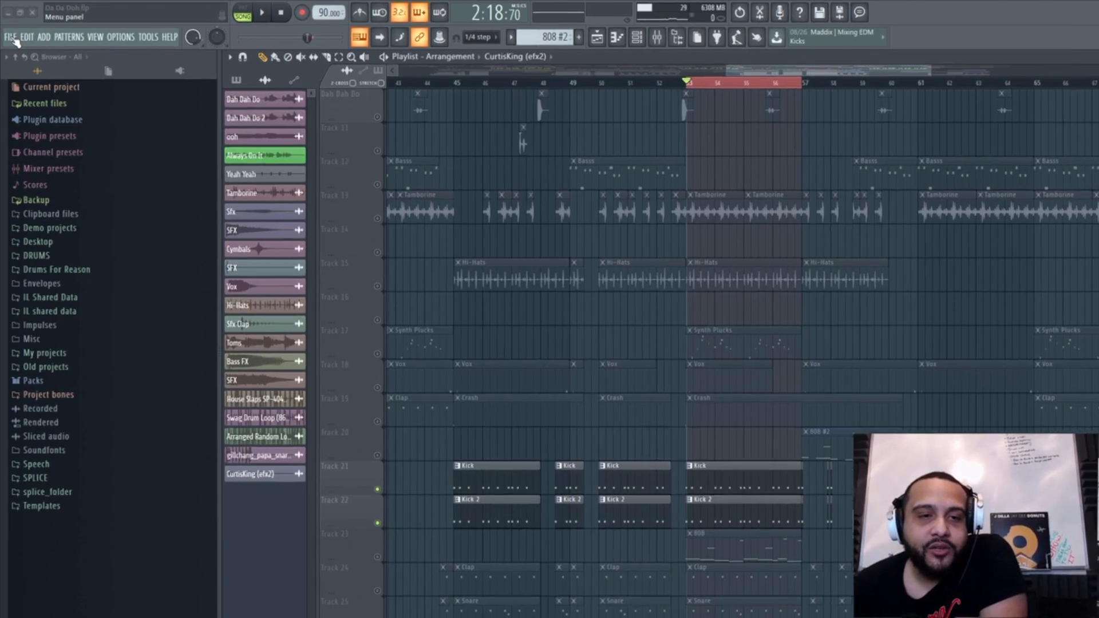
Step: Open the recent project Sidechain.flp
{"action": "left_click", "coordinate": [11, 35]}
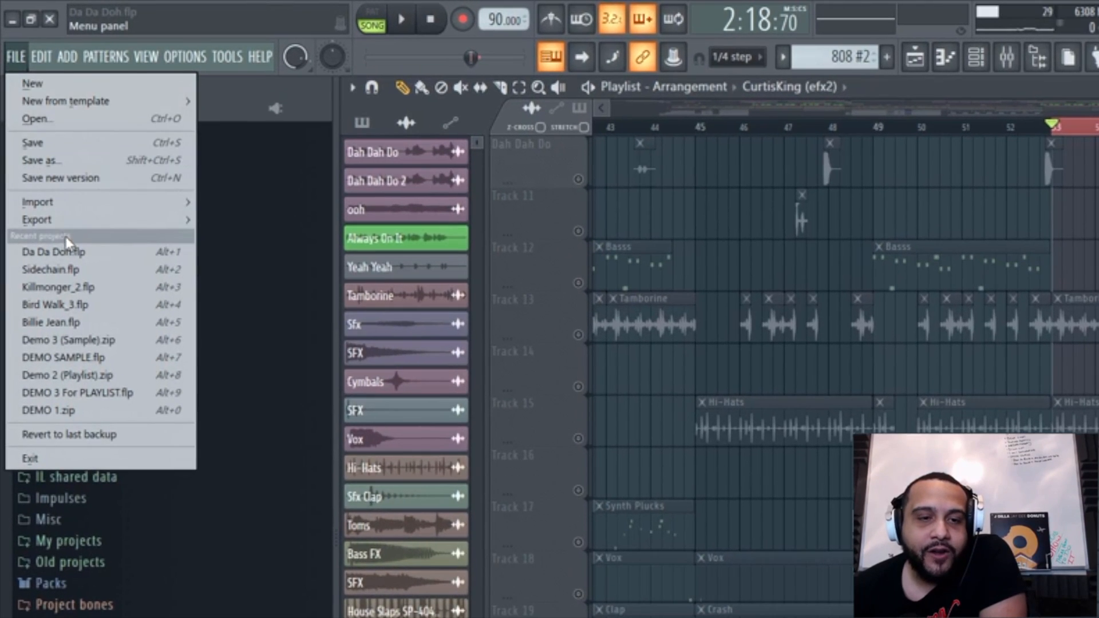
{"action": "left_click", "coordinate": [90, 270]}
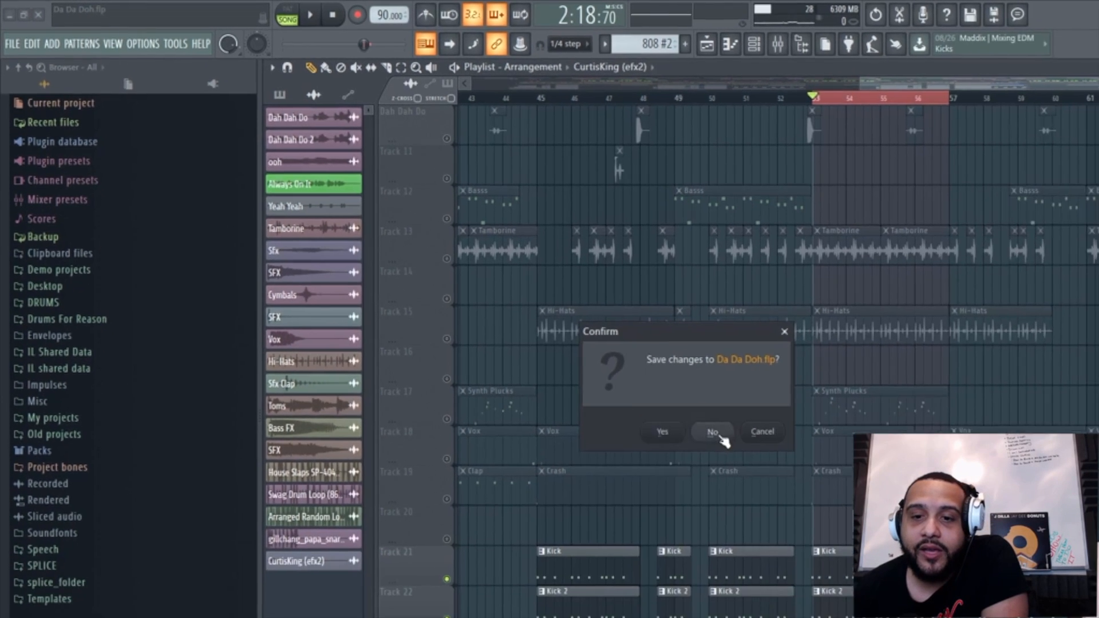
{"action": "left_click", "coordinate": [712, 437]}
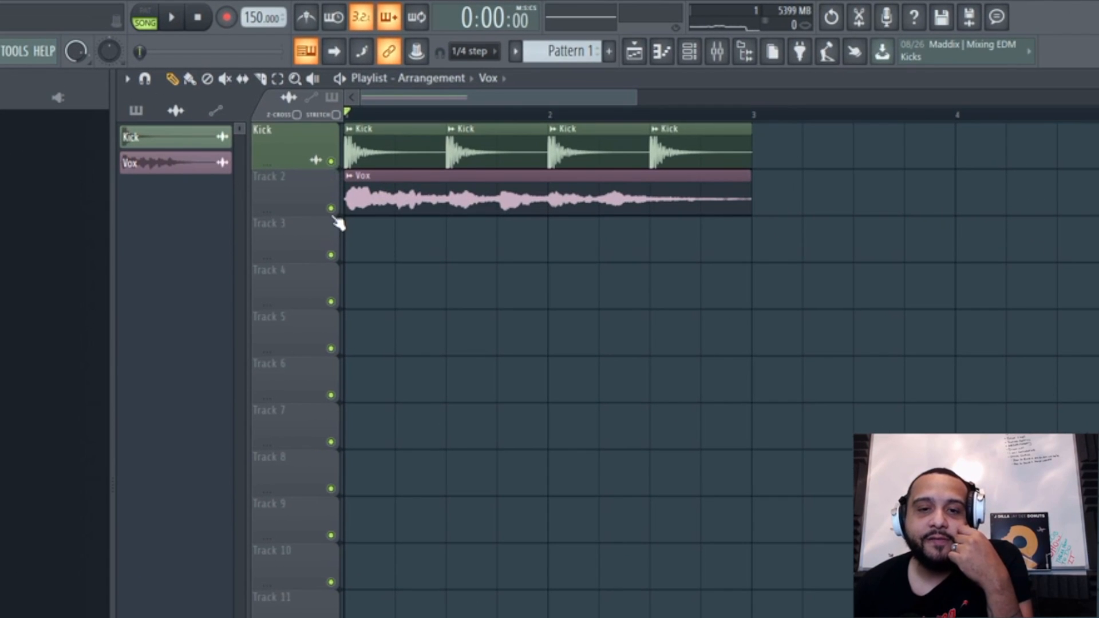
Step: Solo the playlist track holding the Vox clip and listen to it alone
{"action": "right_click", "coordinate": [331, 208]}
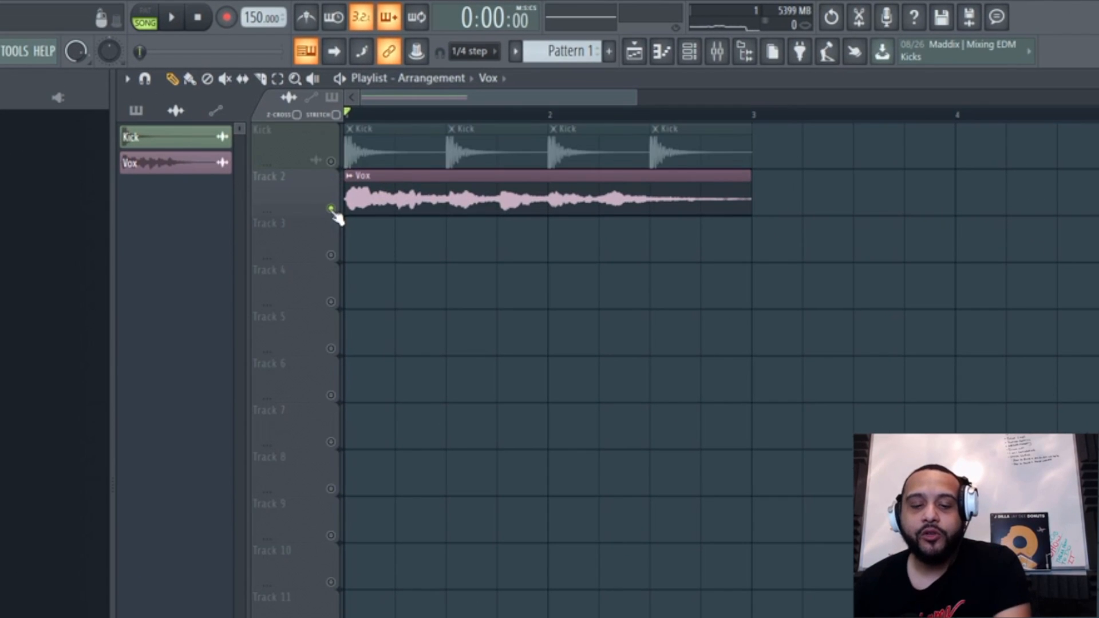
{"action": "key", "text": "space"}
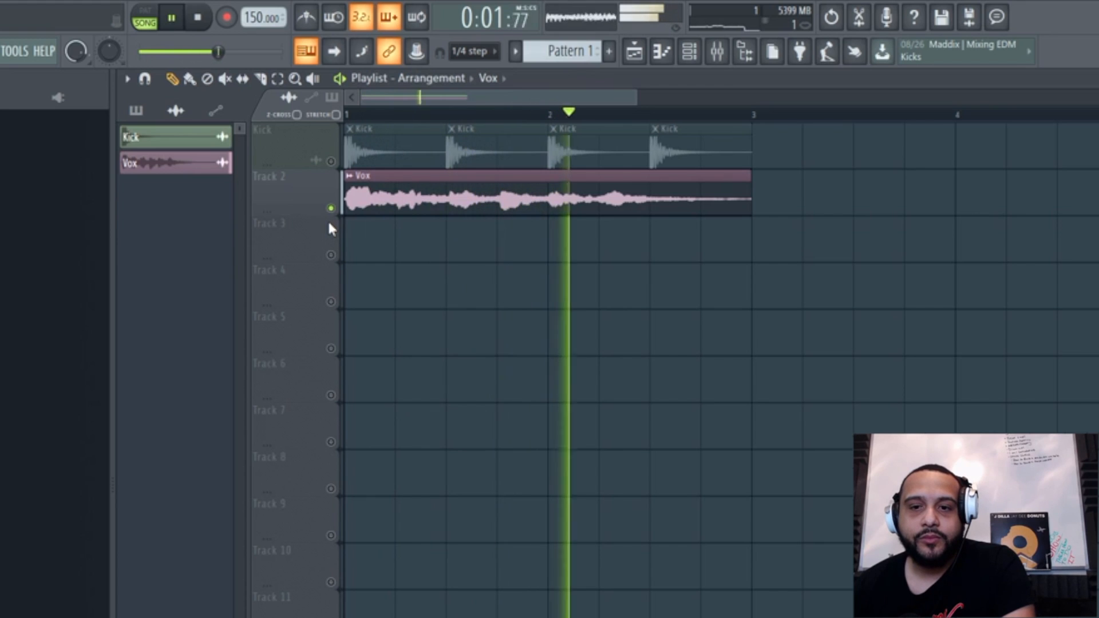
{"action": "key", "text": "space"}
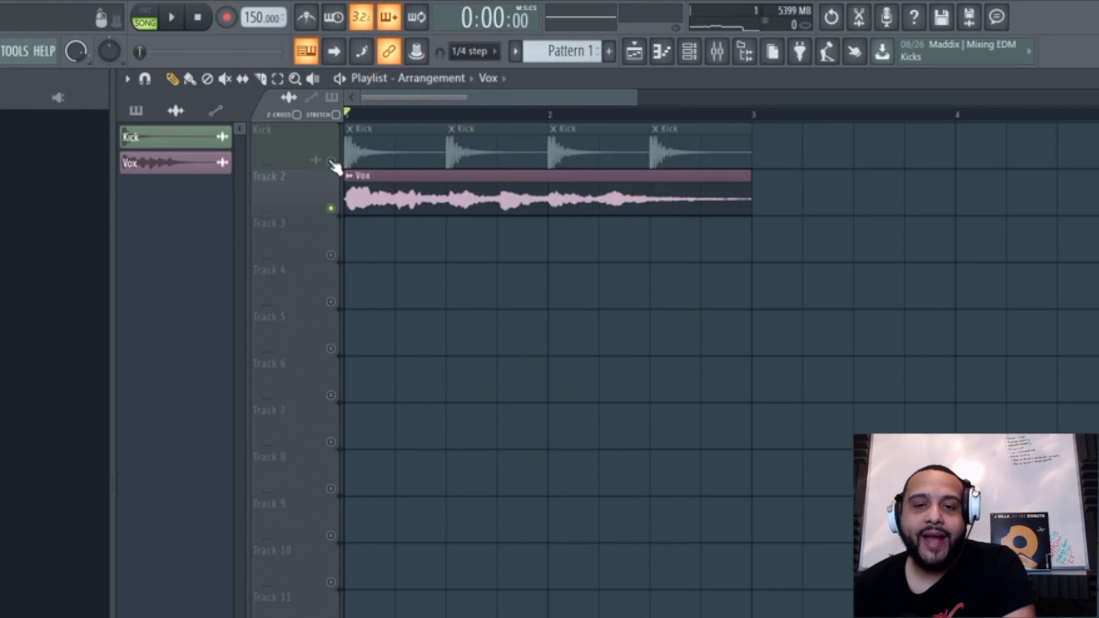
Step: Unmute the Kick track, mute the Vox track and listen to the kick alone
{"action": "left_click", "coordinate": [330, 161]}
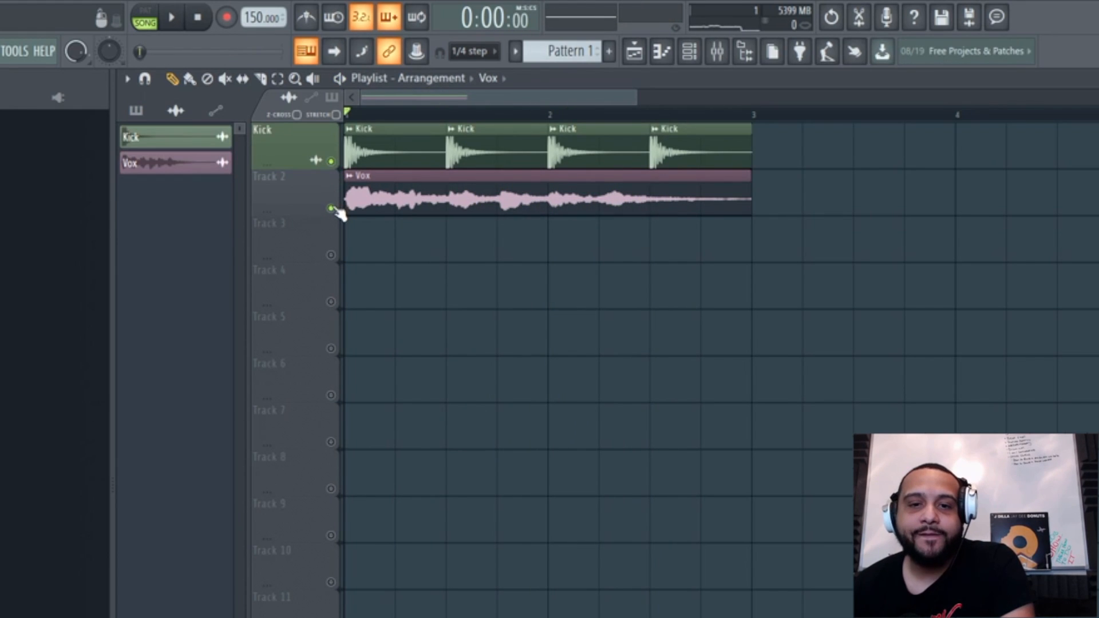
{"action": "left_click", "coordinate": [332, 208]}
{"action": "key", "text": "space"}
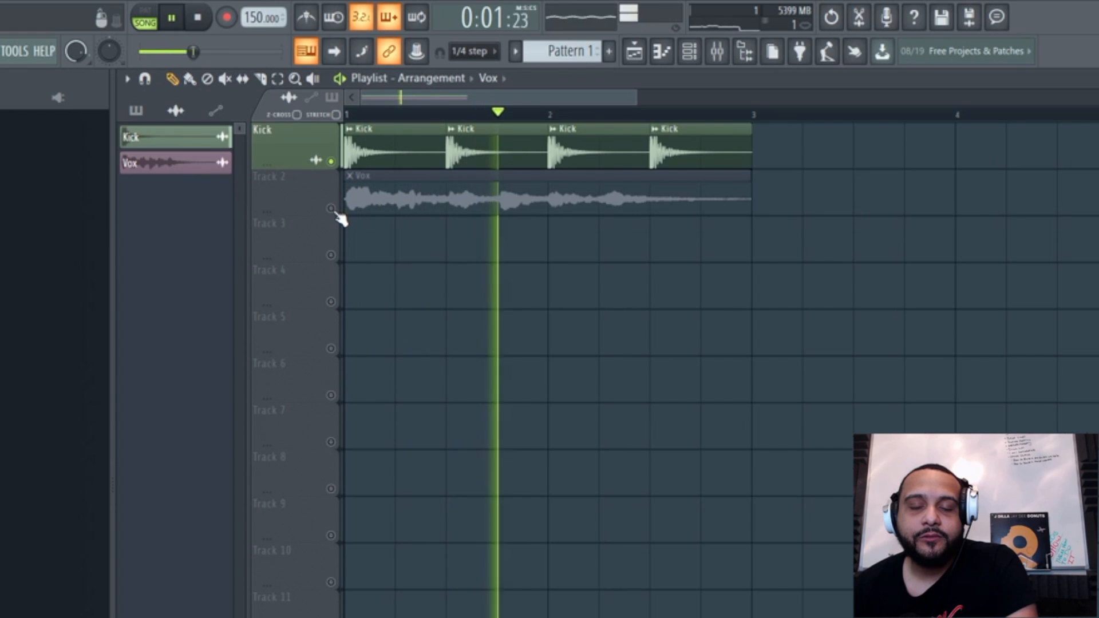
{"action": "key", "text": "space"}
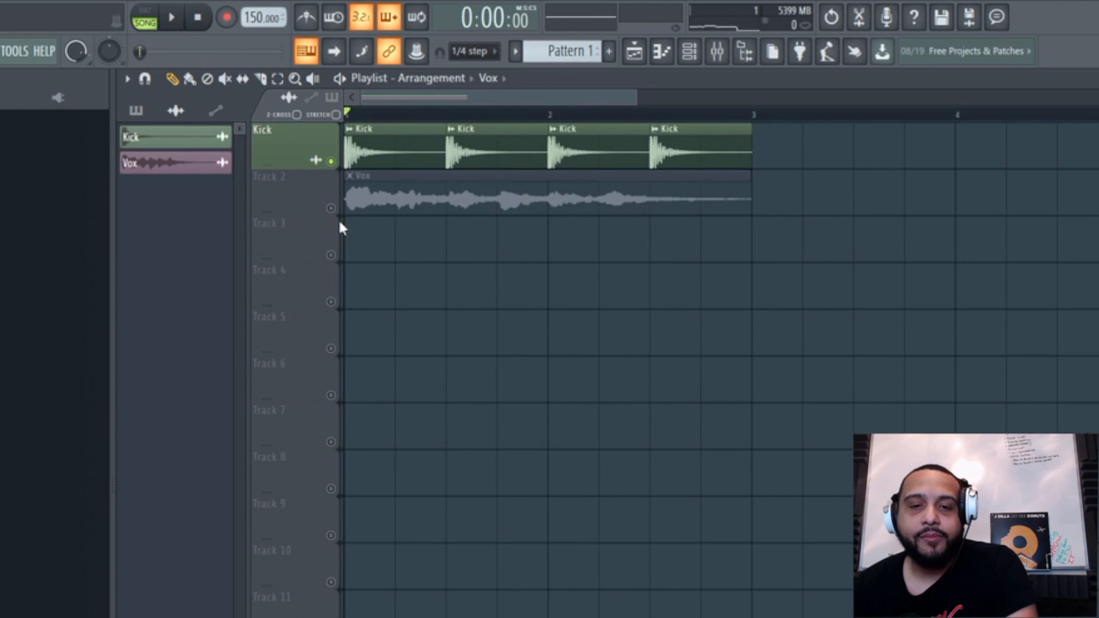
Step: Unmute the Vox track and play it together with the Kick track
{"action": "left_click", "coordinate": [331, 209]}
{"action": "key", "text": "space"}
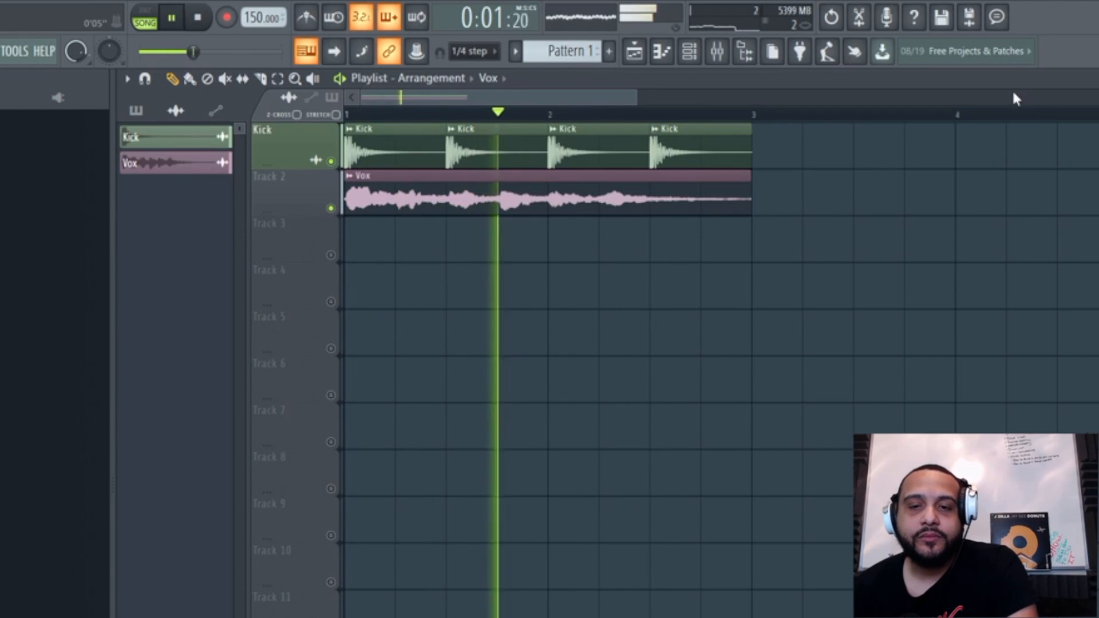
{"action": "key", "text": "space"}
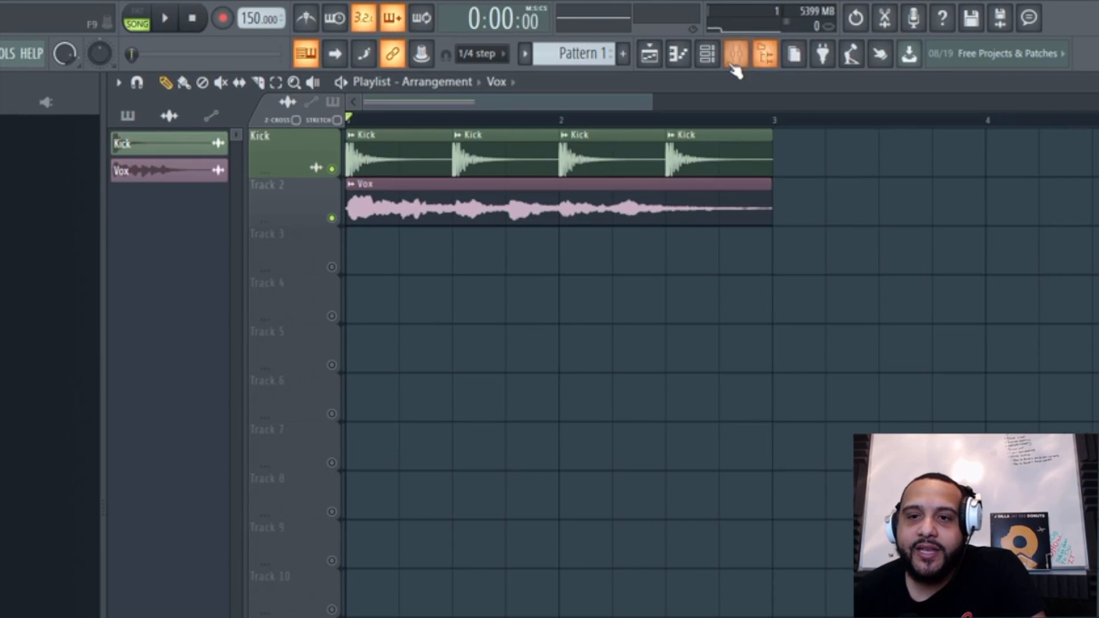
Step: Open the mixer, select the Vocal track and play the song to check the Kick and Vocal levels
{"action": "left_click", "coordinate": [737, 54]}
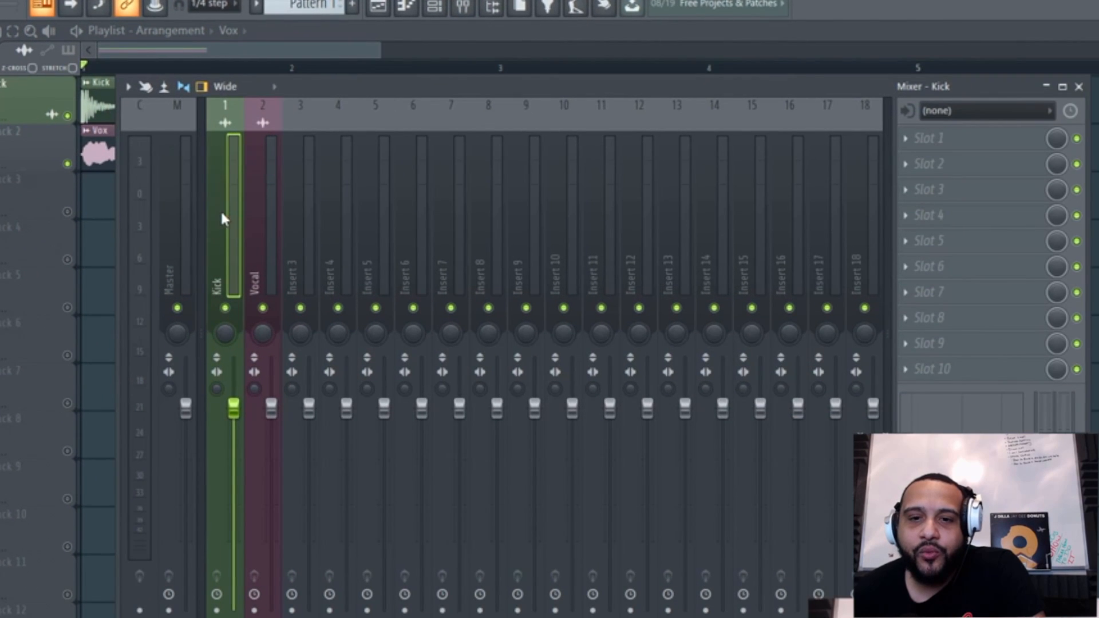
{"action": "left_click", "coordinate": [268, 234]}
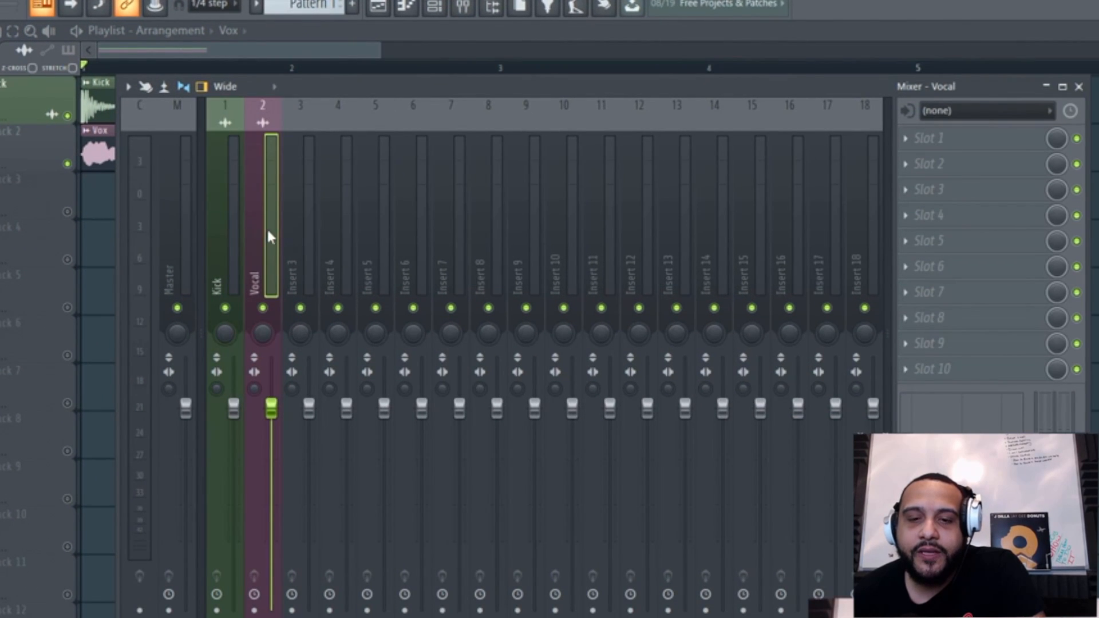
{"action": "key", "text": "space"}
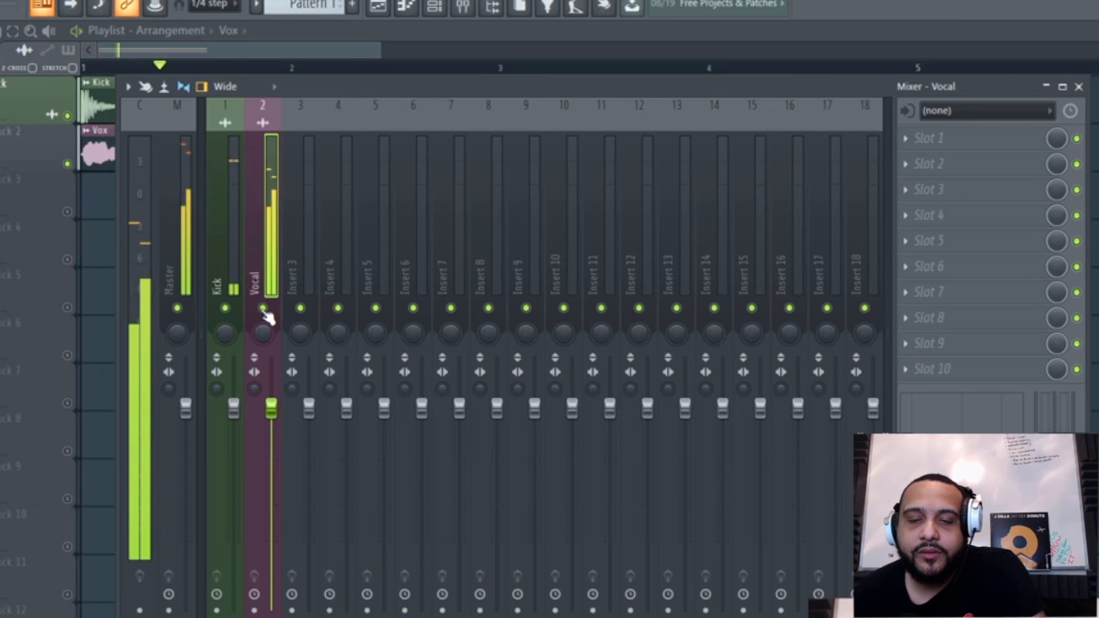
{"action": "key", "text": "space"}
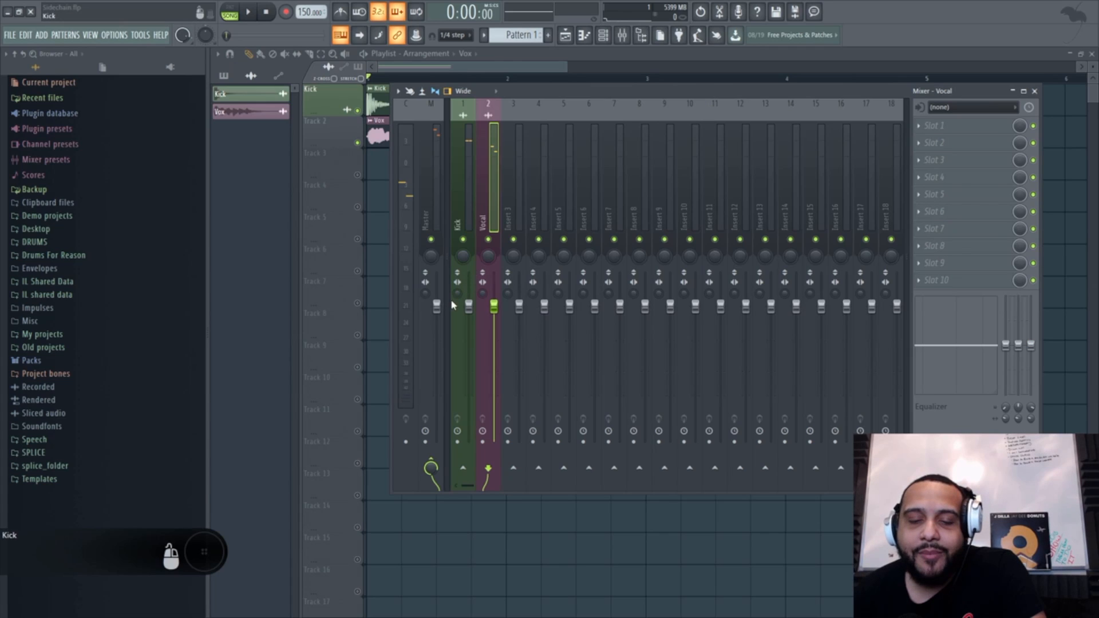
Step: Sidechain the Kick mixer track to the Vocal mixer track
{"action": "left_click", "coordinate": [463, 170]}
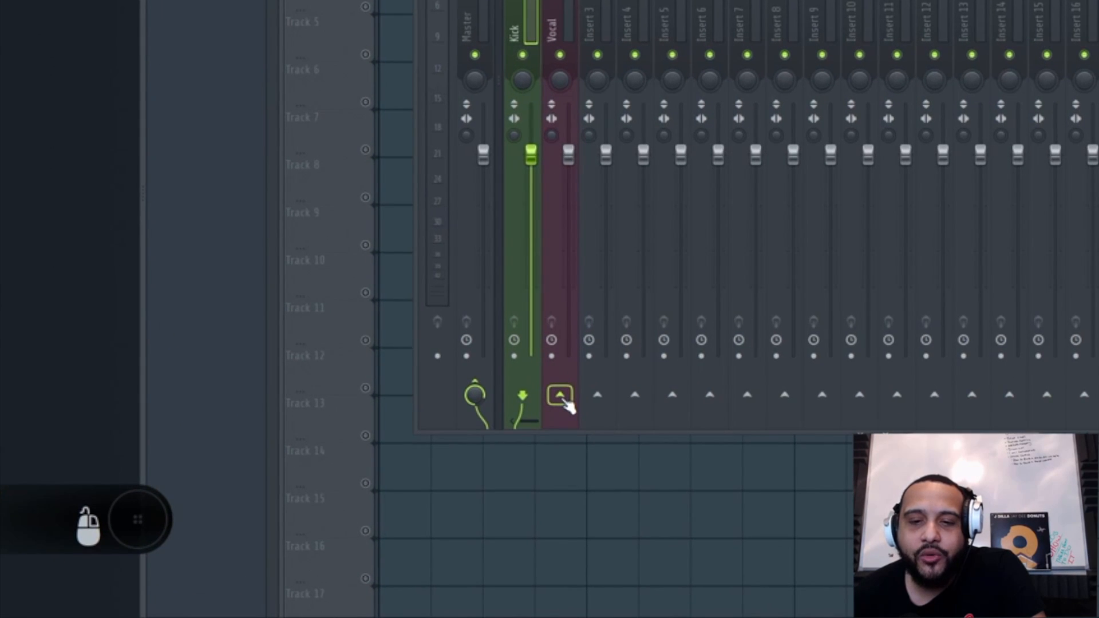
{"action": "right_click", "coordinate": [565, 402]}
{"action": "left_click", "coordinate": [598, 446]}
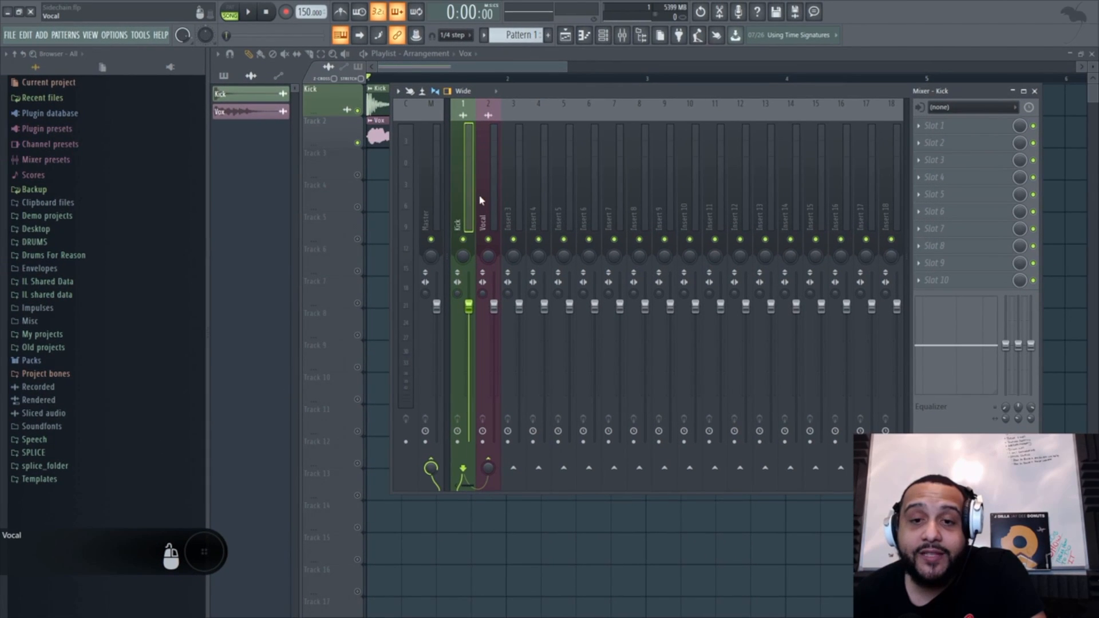
Step: Load Fruity Limiter into the first effect slot of the Vocal mixer track
{"action": "left_click", "coordinate": [513, 135]}
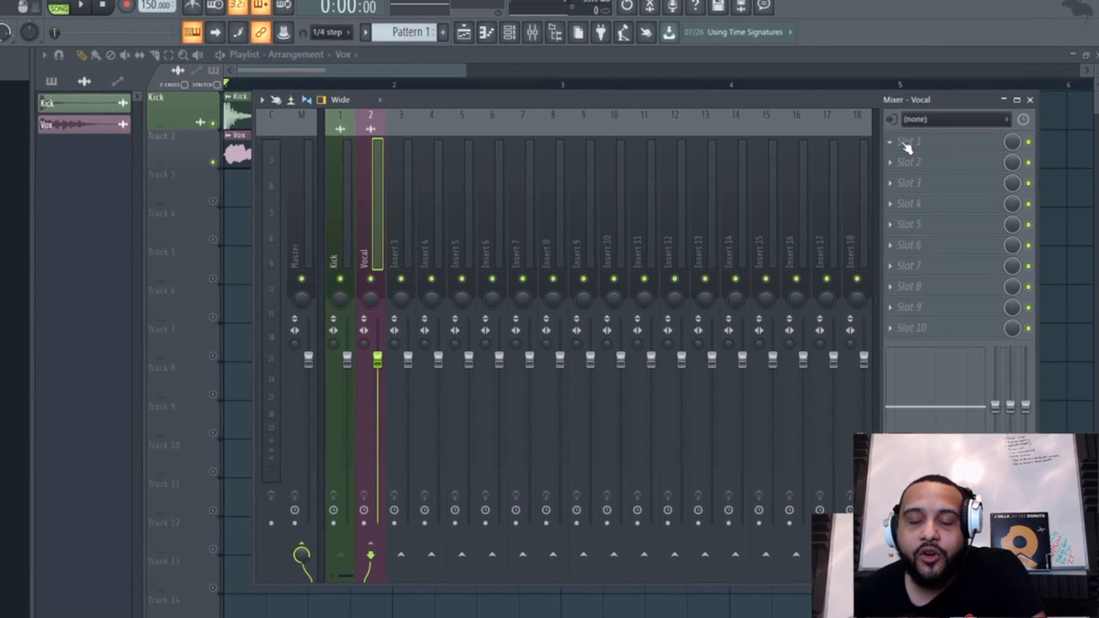
{"action": "left_click", "coordinate": [931, 127]}
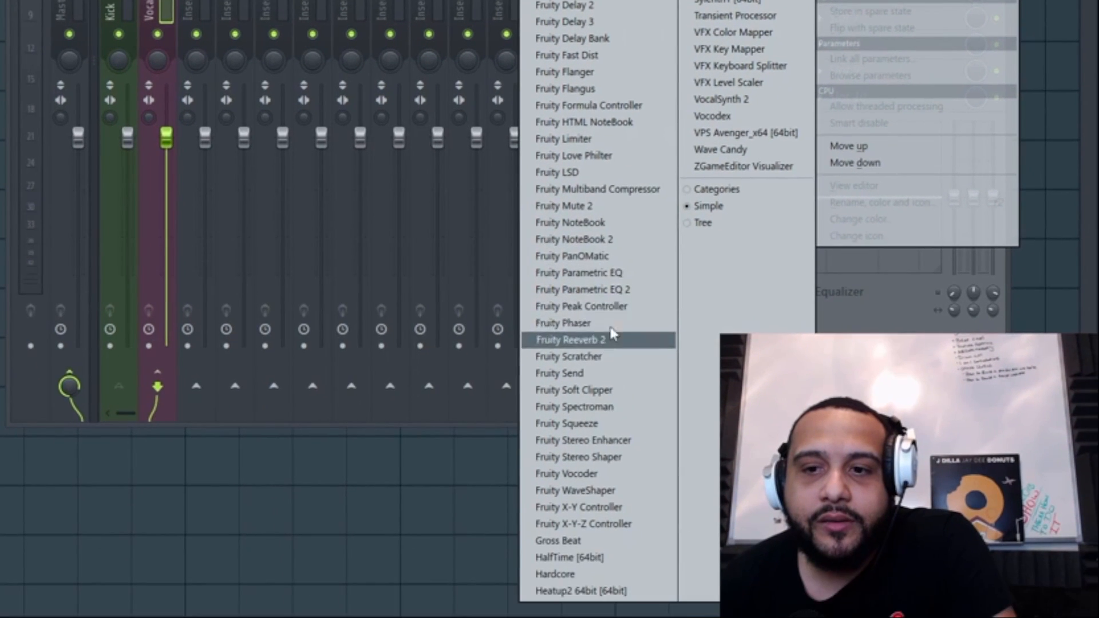
{"action": "left_click", "coordinate": [599, 214]}
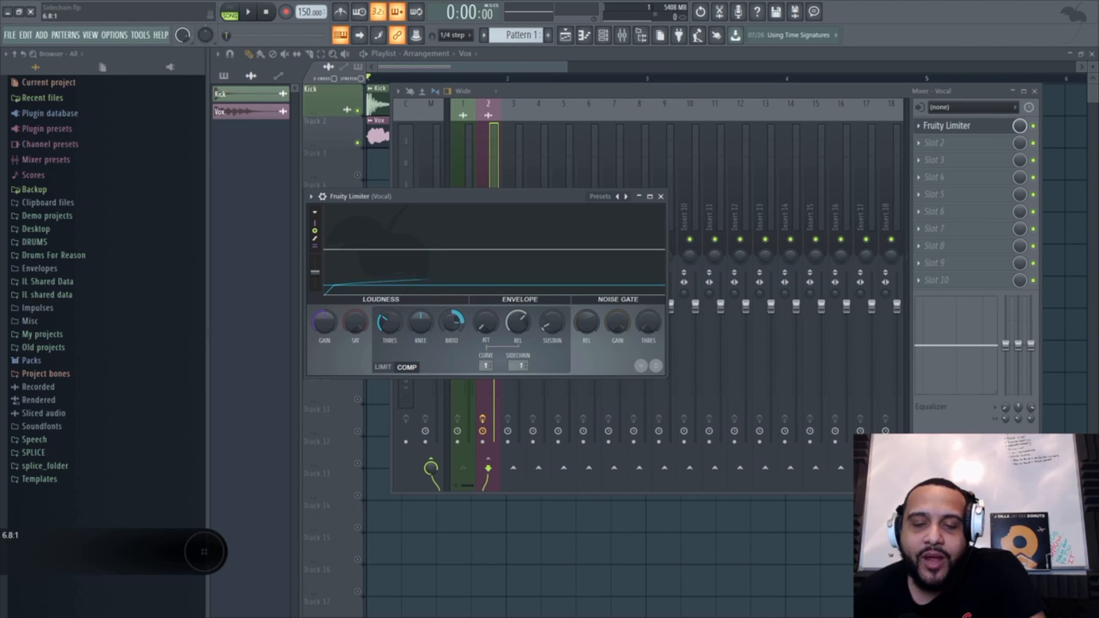
Step: Reset the compressor threshold and ratio in the Vocal track's Fruity Limiter to their defaults
{"action": "right_click", "coordinate": [386, 333]}
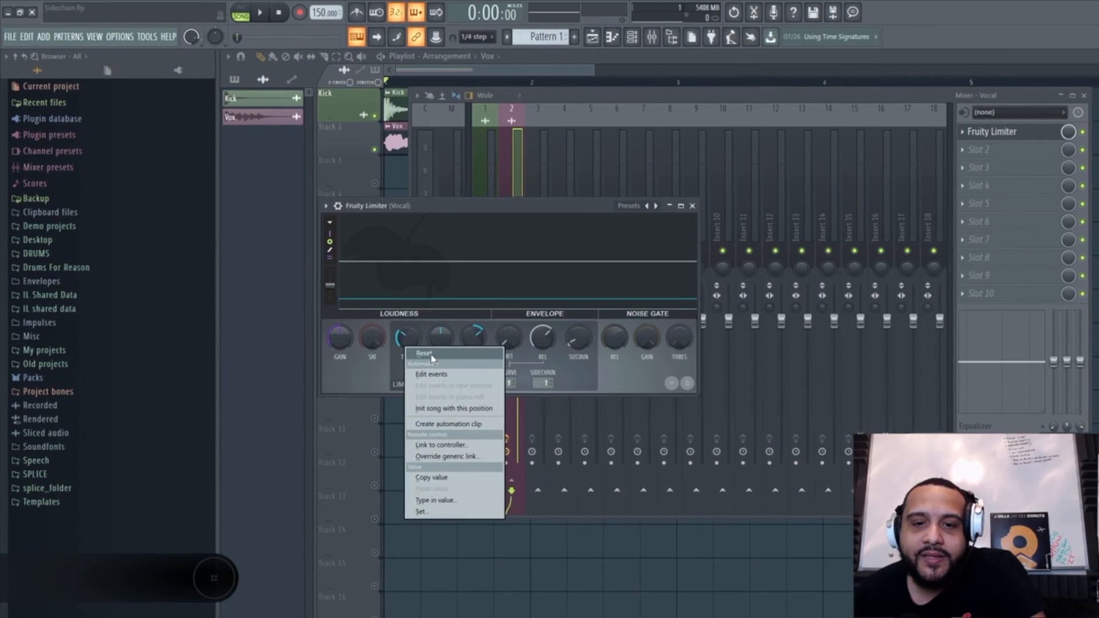
{"action": "left_click", "coordinate": [399, 338]}
{"action": "right_click", "coordinate": [454, 324]}
{"action": "left_click", "coordinate": [468, 329]}
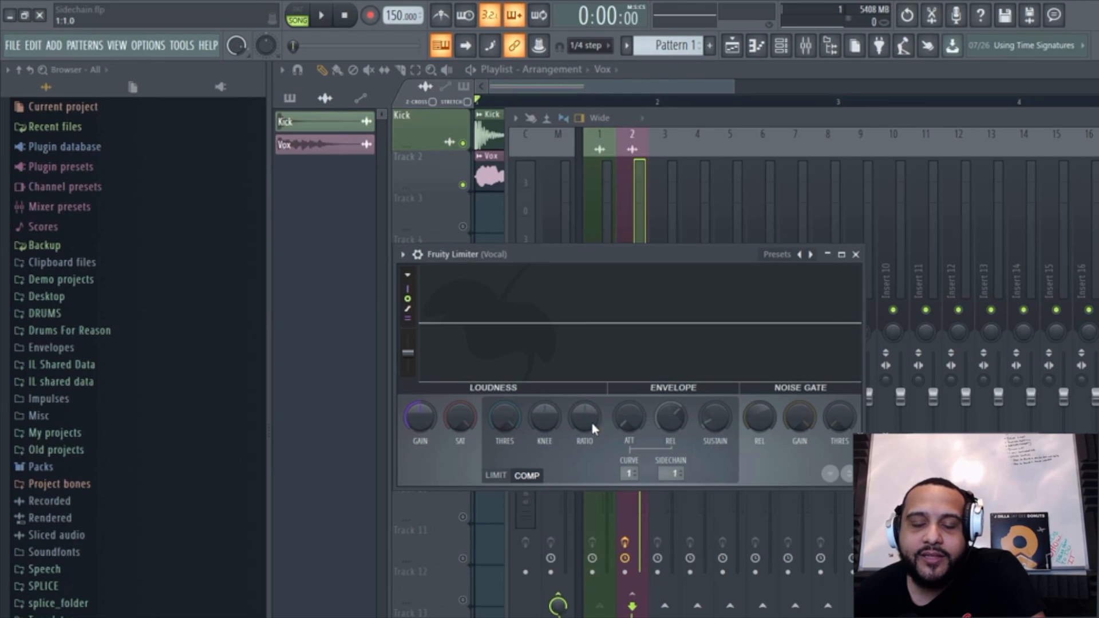
Step: During playback, lower the Fruity Limiter compressor threshold and raise its ratio to about 7.3:1 so the kick ducks the vocal
{"action": "key", "text": "space"}
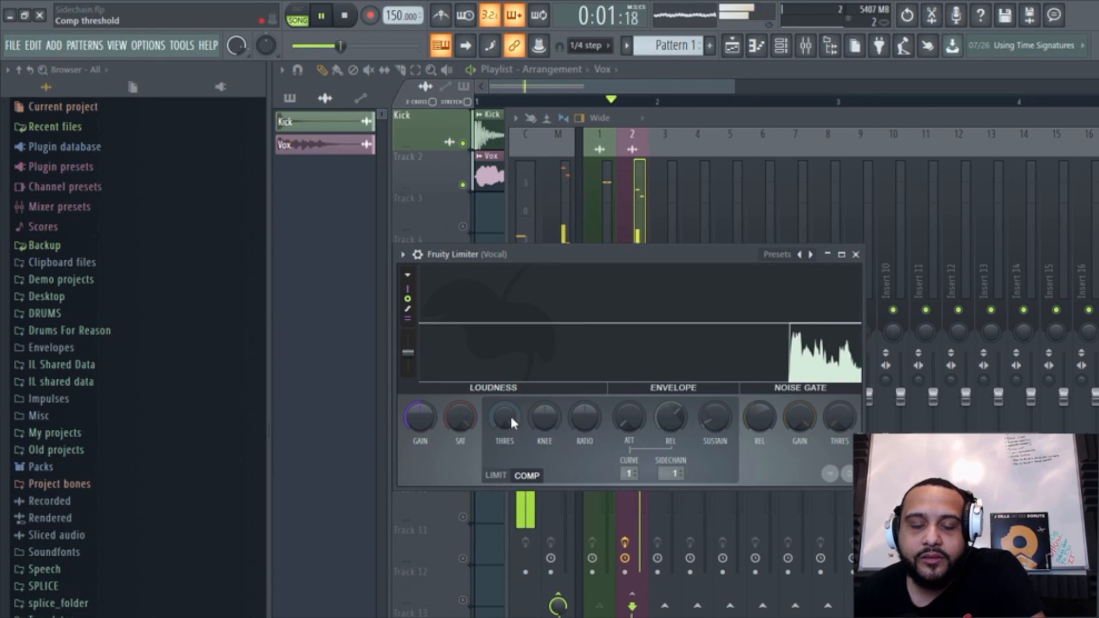
{"action": "left_click_drag", "start_coordinate": [505, 417], "coordinate": [505, 458]}
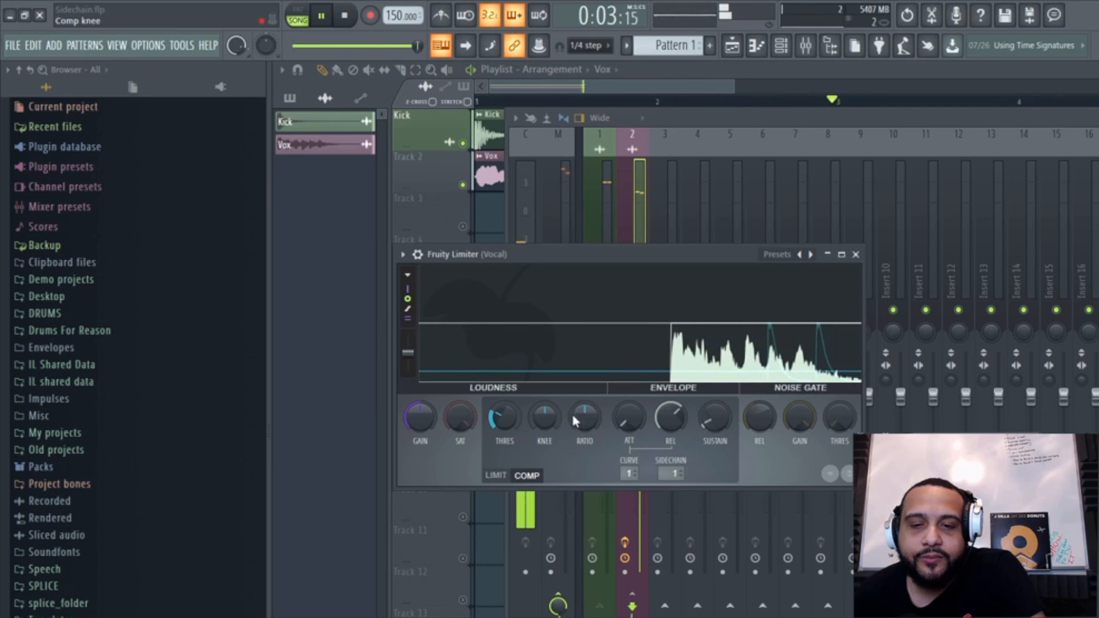
{"action": "left_click_drag", "start_coordinate": [573, 412], "coordinate": [572, 381]}
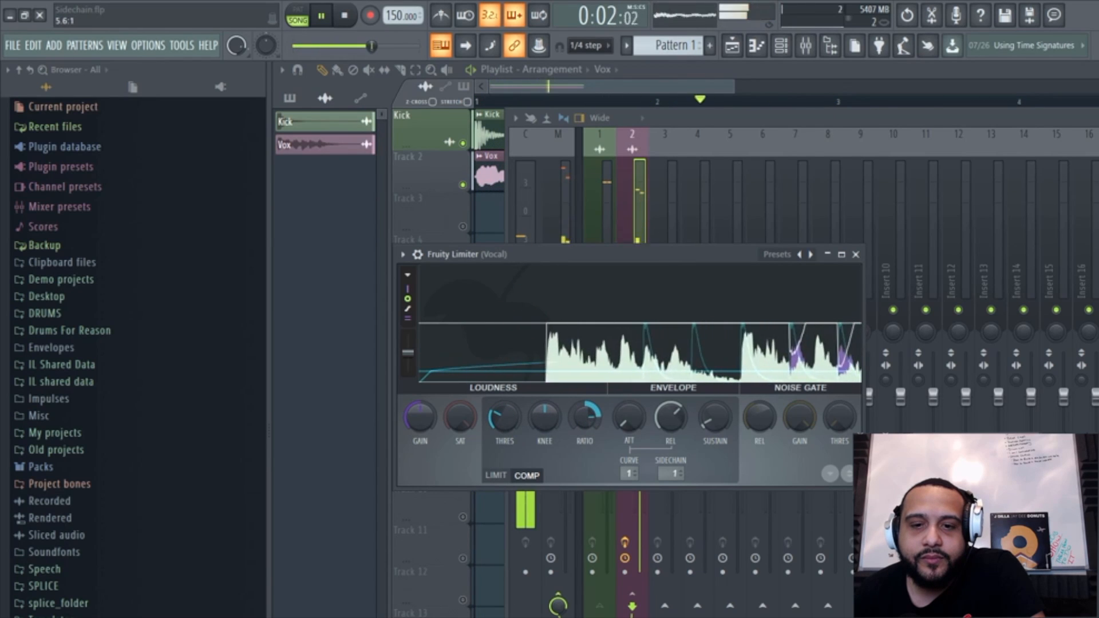
{"action": "left_click_drag", "start_coordinate": [590, 418], "coordinate": [591, 408]}
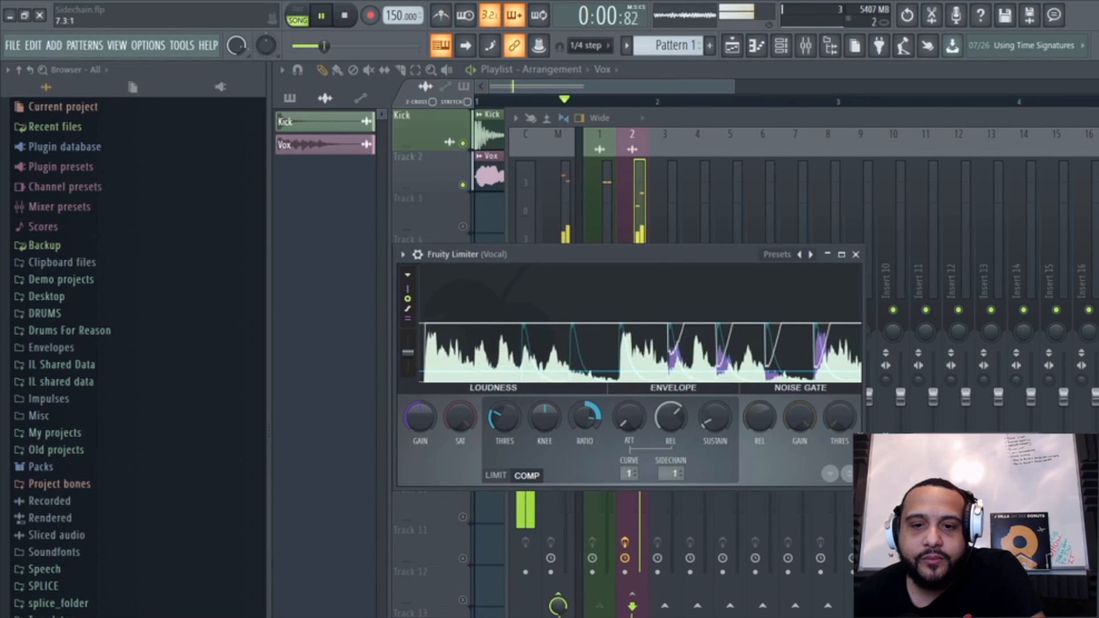
{"action": "key", "text": "space"}
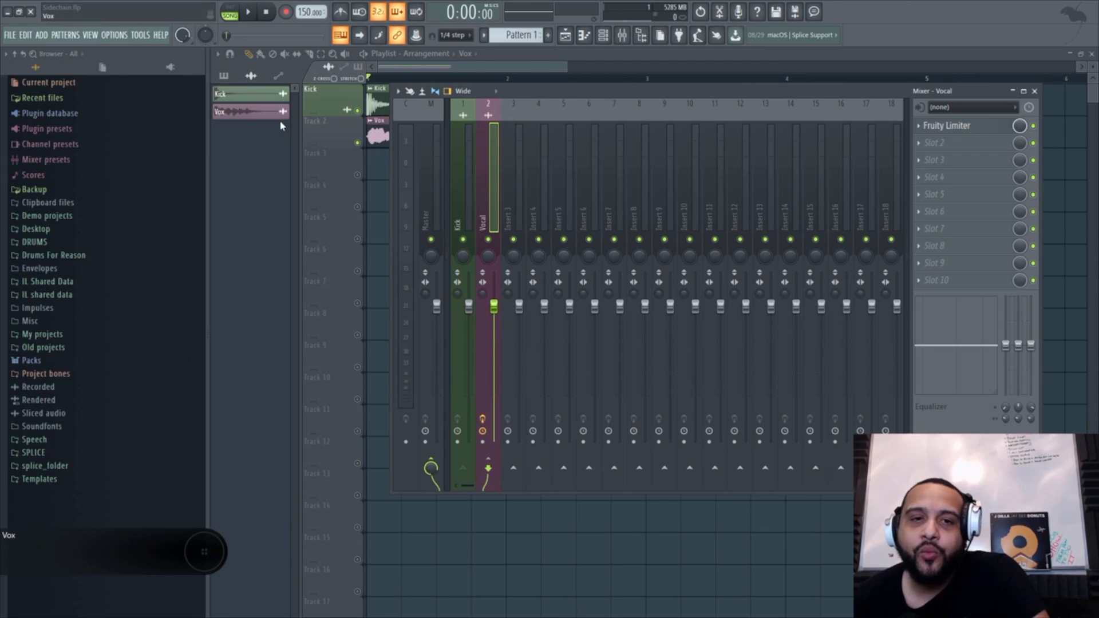
Step: Reload the recent project Sidechain.flp and close the Vox channel settings
{"action": "left_click", "coordinate": [9, 35]}
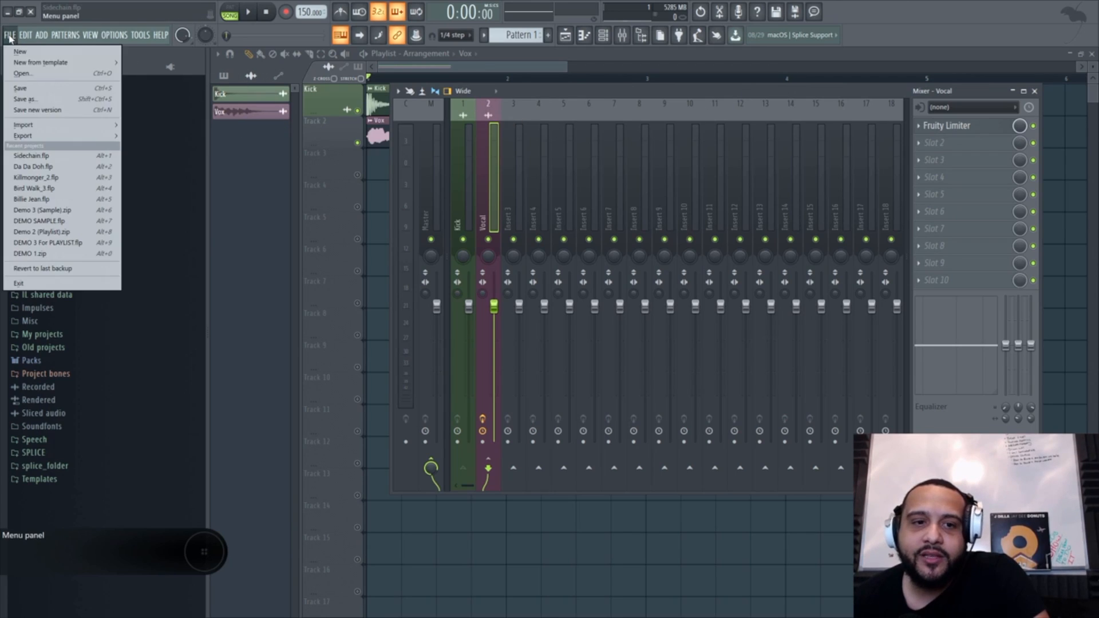
{"action": "left_click", "coordinate": [45, 158]}
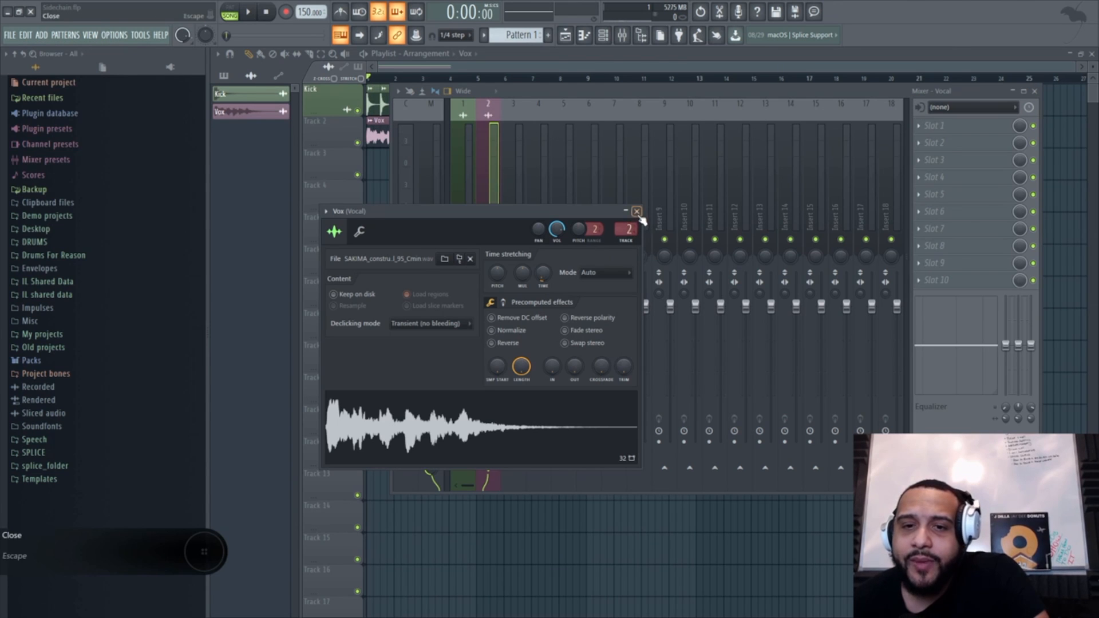
{"action": "left_click", "coordinate": [636, 212]}
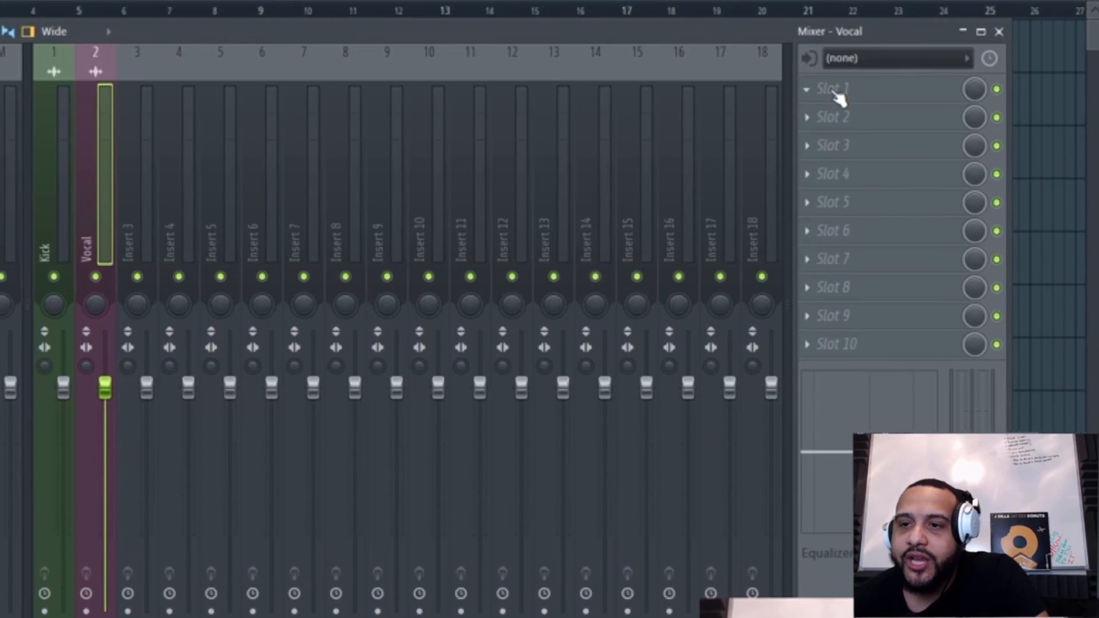
Step: Load Kickstart into the first effect slot of the Vocal mixer track and try its Mix knob
{"action": "left_click", "coordinate": [930, 125]}
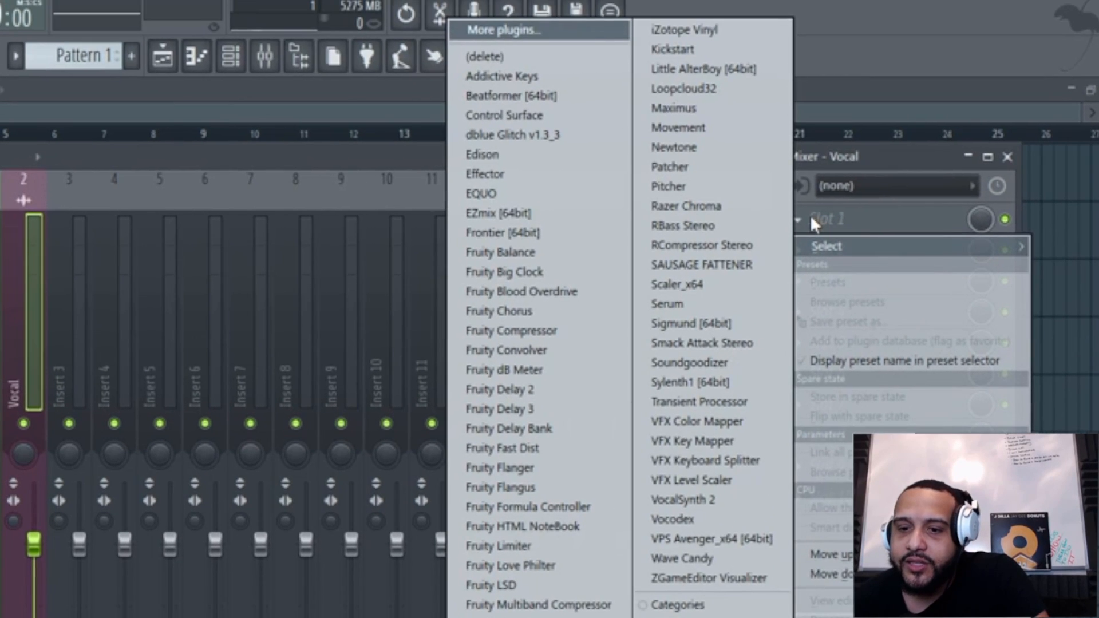
{"action": "left_click", "coordinate": [718, 50]}
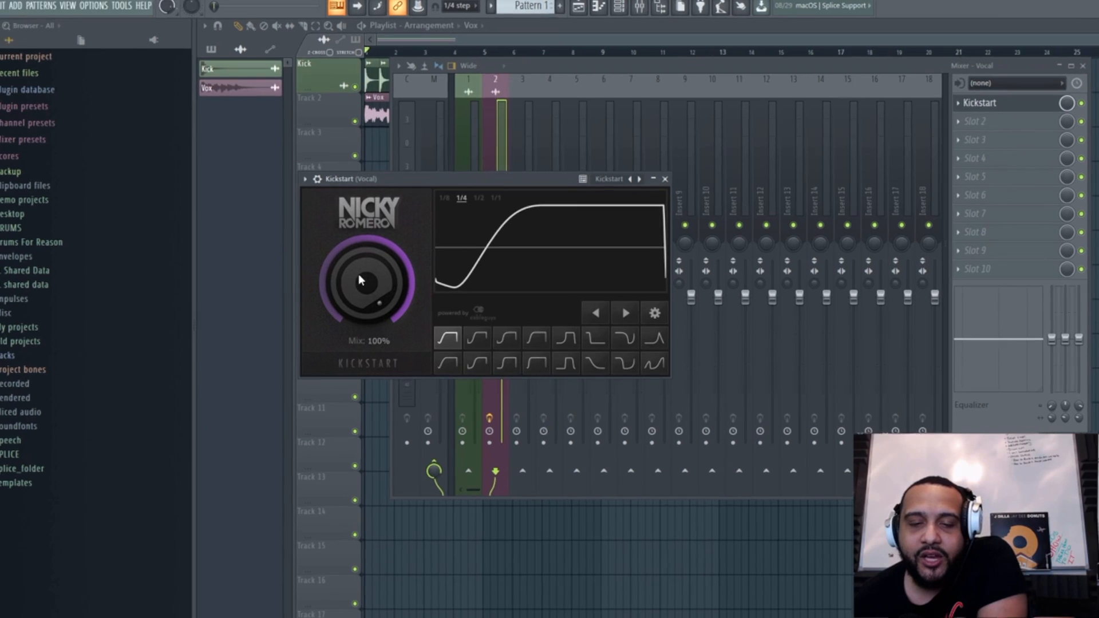
{"action": "left_click_drag", "start_coordinate": [348, 289], "coordinate": [348, 320]}
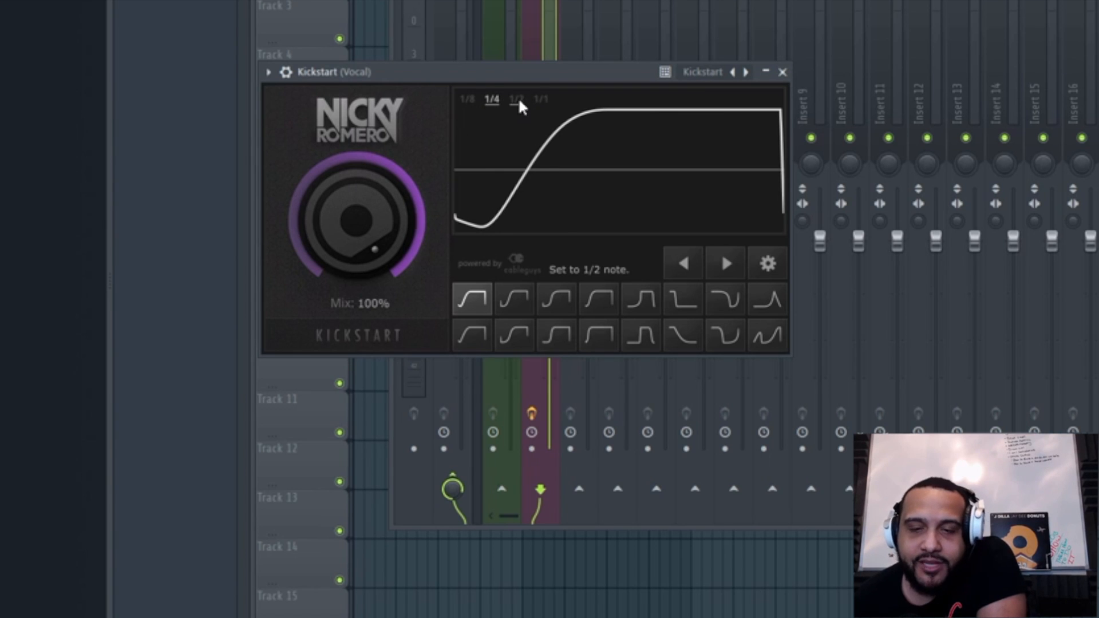
Step: Try shifting Kickstart's ducking waveform left and right to change its timing offset
{"action": "left_click", "coordinate": [686, 261]}
{"action": "left_click", "coordinate": [687, 261]}
{"action": "left_click", "coordinate": [701, 264]}
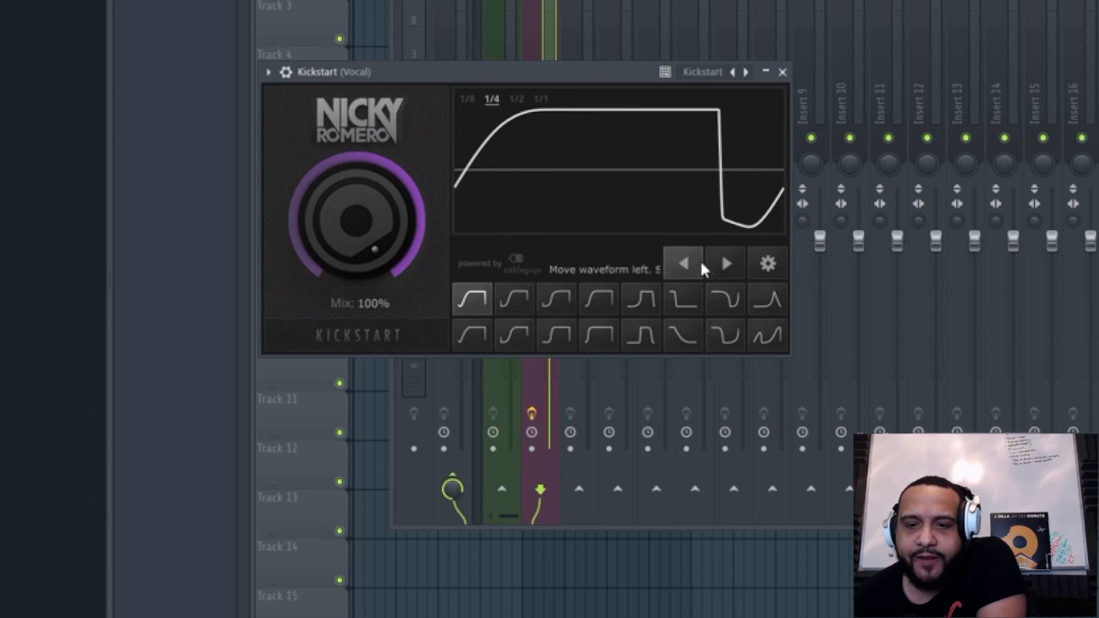
{"action": "left_click", "coordinate": [715, 257]}
{"action": "left_click", "coordinate": [685, 261]}
{"action": "left_click", "coordinate": [719, 261]}
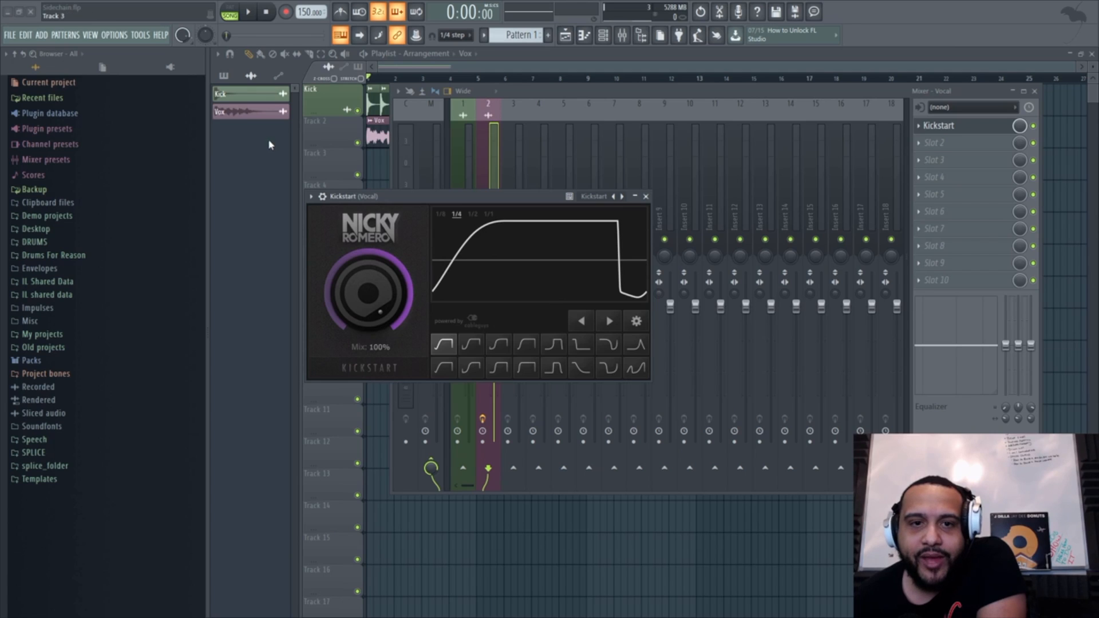
Step: Play the song while shifting Kickstart's waveform right in repeated increments to hear the offset, and stop playback
{"action": "left_click", "coordinate": [248, 12]}
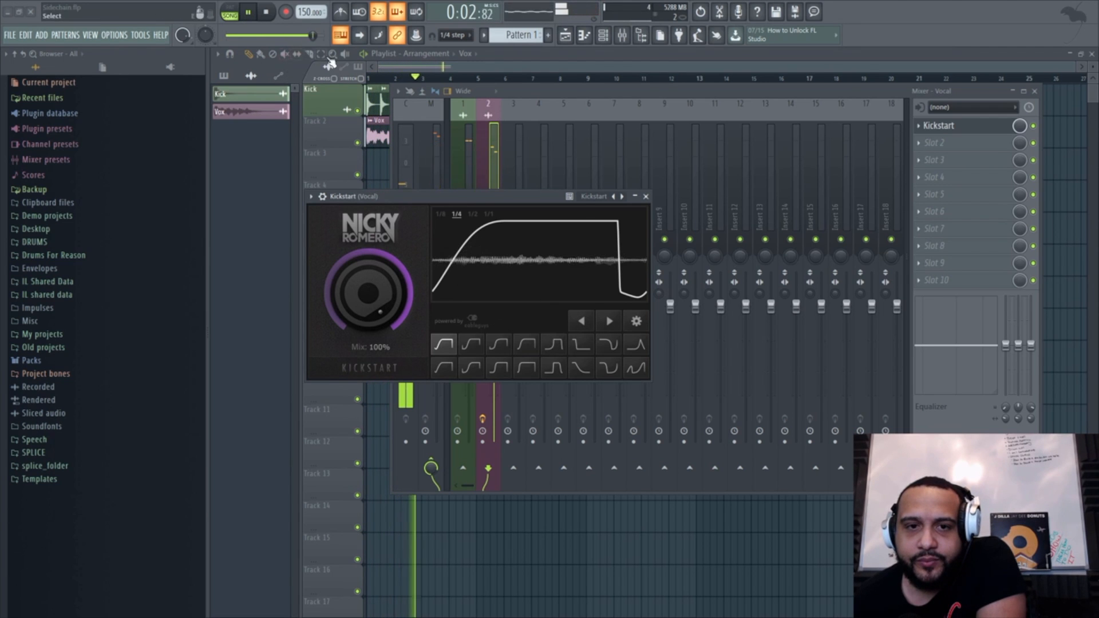
{"action": "left_click", "coordinate": [613, 315]}
{"action": "left_click", "coordinate": [613, 315]}
{"action": "left_click", "coordinate": [613, 315]}
{"action": "left_click", "coordinate": [613, 315]}
{"action": "left_click", "coordinate": [613, 315]}
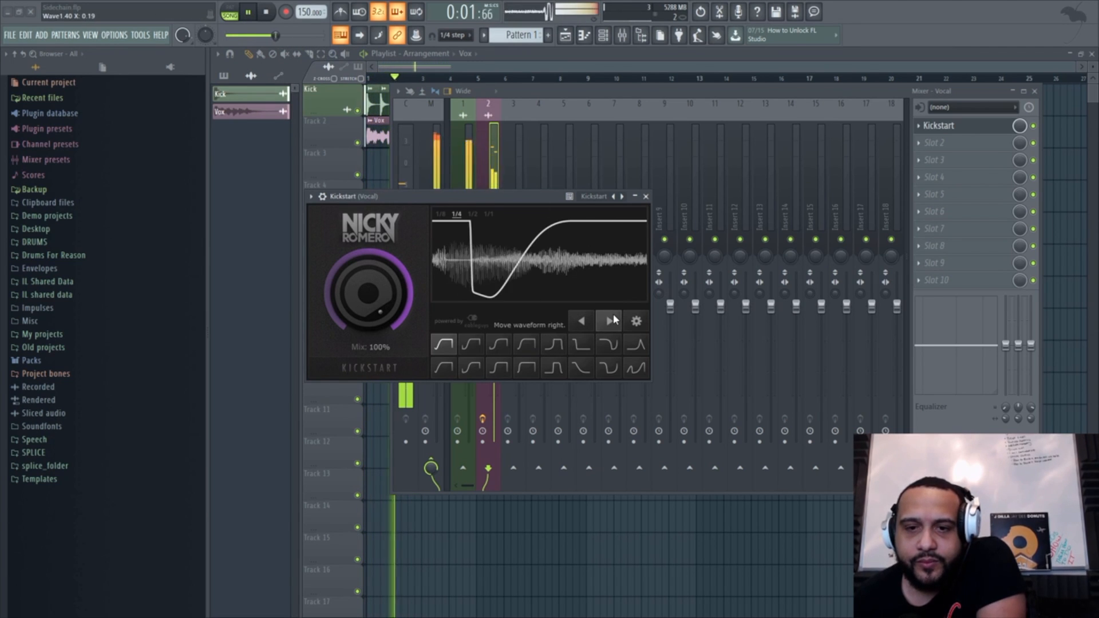
{"action": "left_click", "coordinate": [613, 315]}
{"action": "left_click", "coordinate": [613, 315]}
{"action": "left_click", "coordinate": [612, 315]}
{"action": "left_click", "coordinate": [612, 314]}
{"action": "left_click", "coordinate": [613, 314]}
{"action": "left_click", "coordinate": [613, 314]}
{"action": "left_click", "coordinate": [613, 314]}
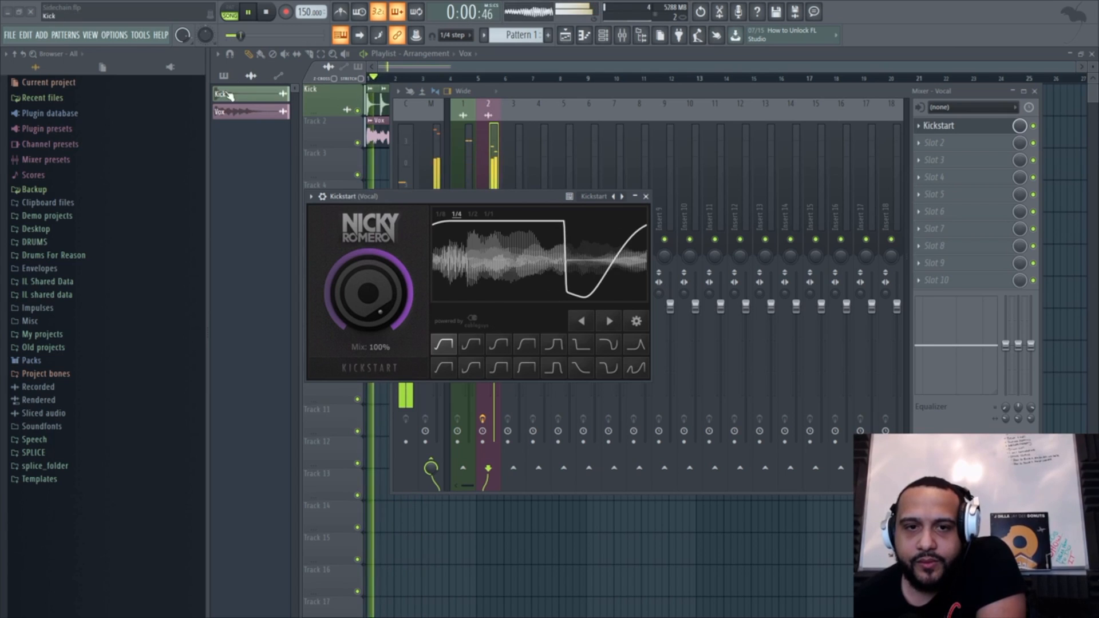
{"action": "left_click", "coordinate": [267, 12]}
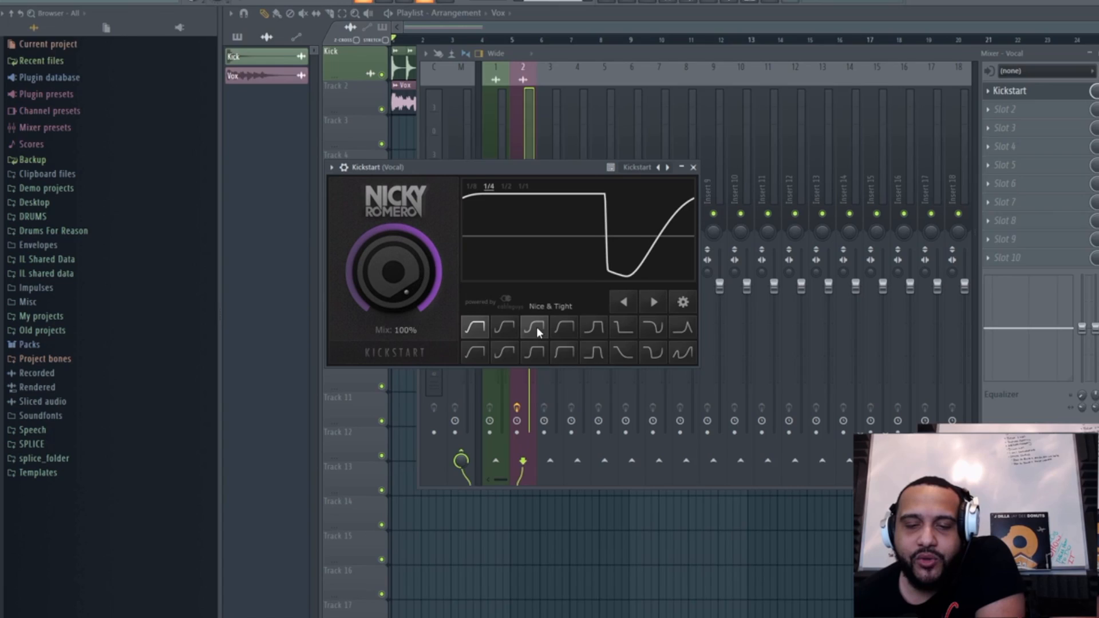
Step: Try several Kickstart curve presets, including Nice & Tight, Extreme Short, Long Kick and Subbass Tight
{"action": "left_click", "coordinate": [500, 343]}
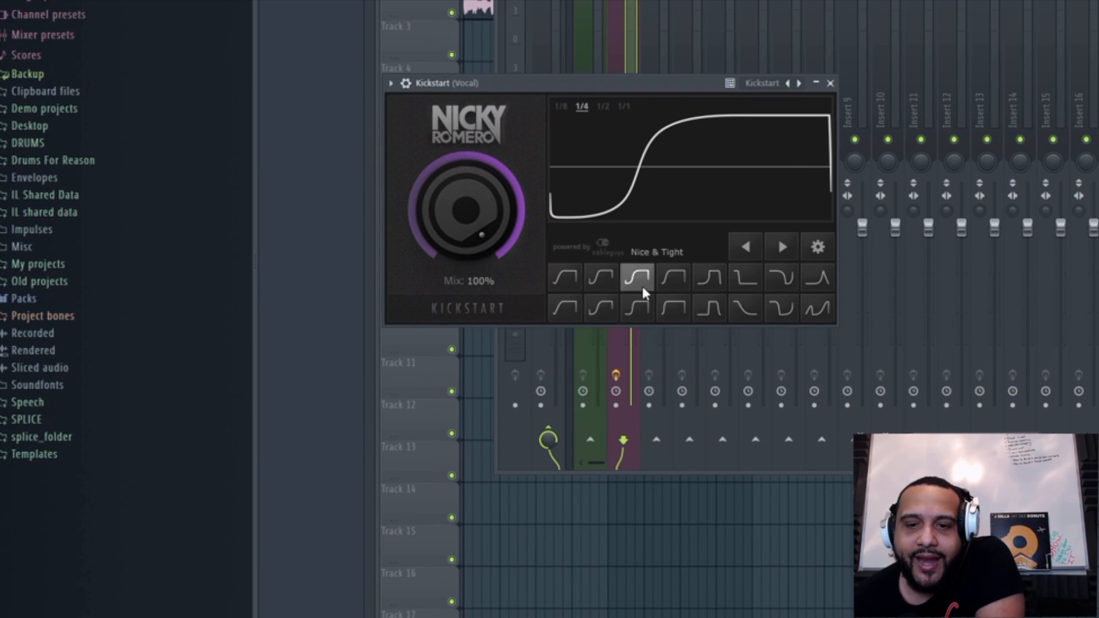
{"action": "left_click", "coordinate": [668, 283]}
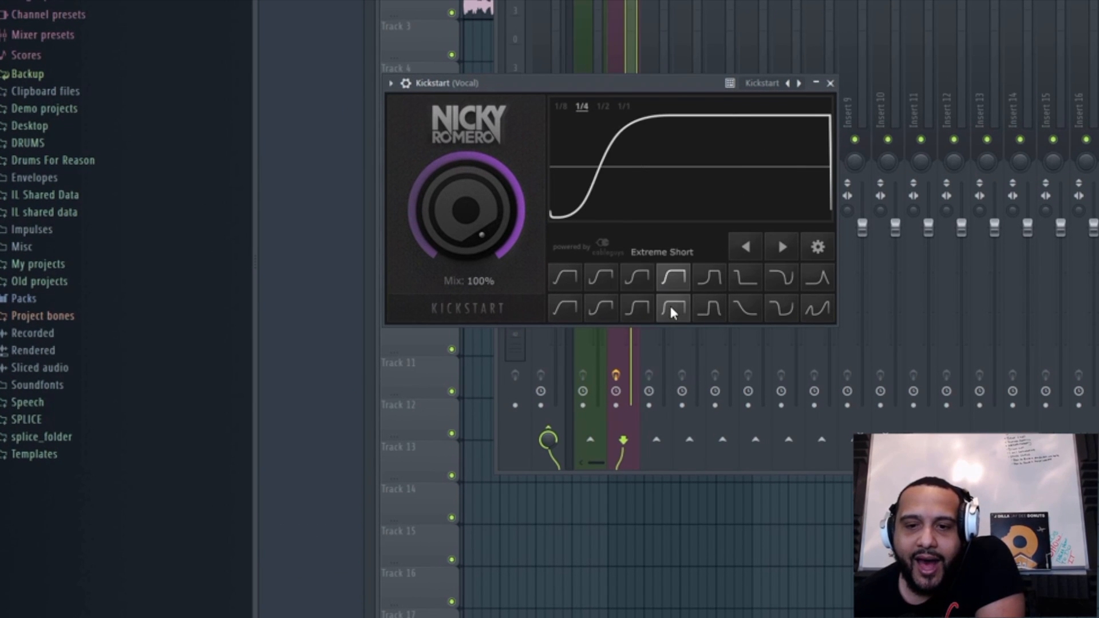
{"action": "left_click", "coordinate": [672, 312]}
{"action": "left_click", "coordinate": [709, 308]}
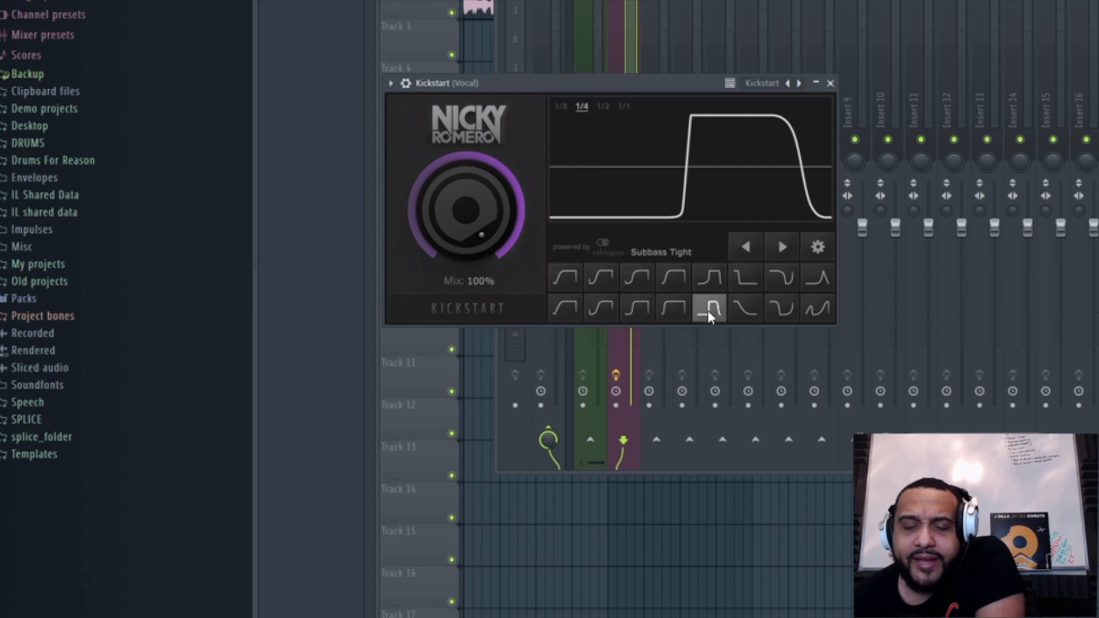
{"action": "left_click", "coordinate": [747, 306]}
{"action": "left_click", "coordinate": [777, 304]}
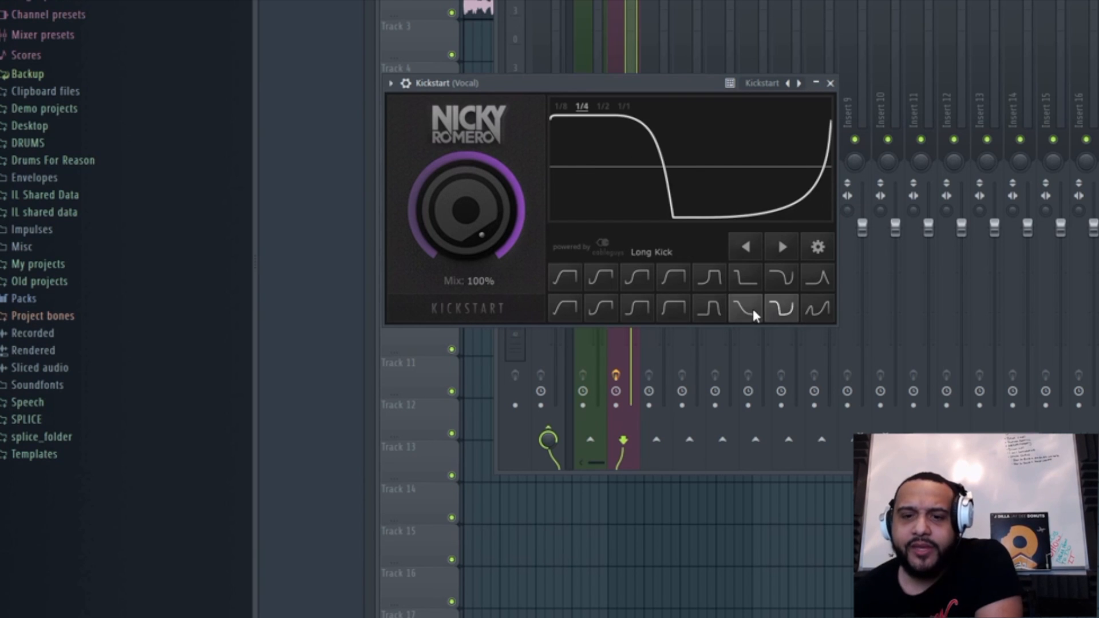
{"action": "left_click", "coordinate": [723, 314]}
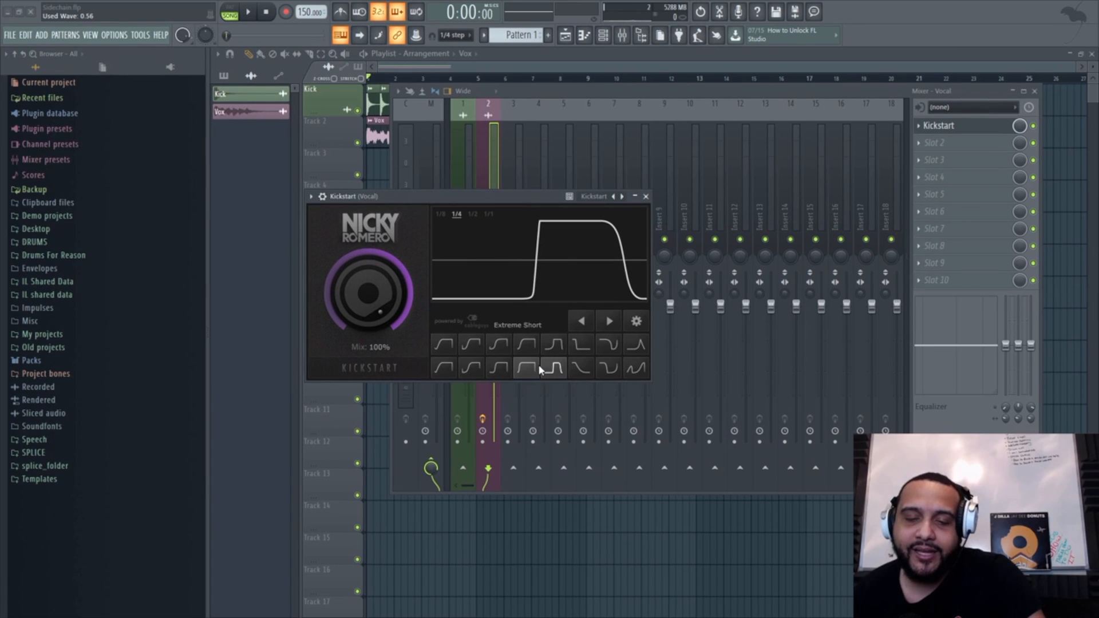
Step: Start playback with the Extreme Short curve and compare it with Tighter and the first curve of the second row
{"action": "left_click", "coordinate": [531, 368]}
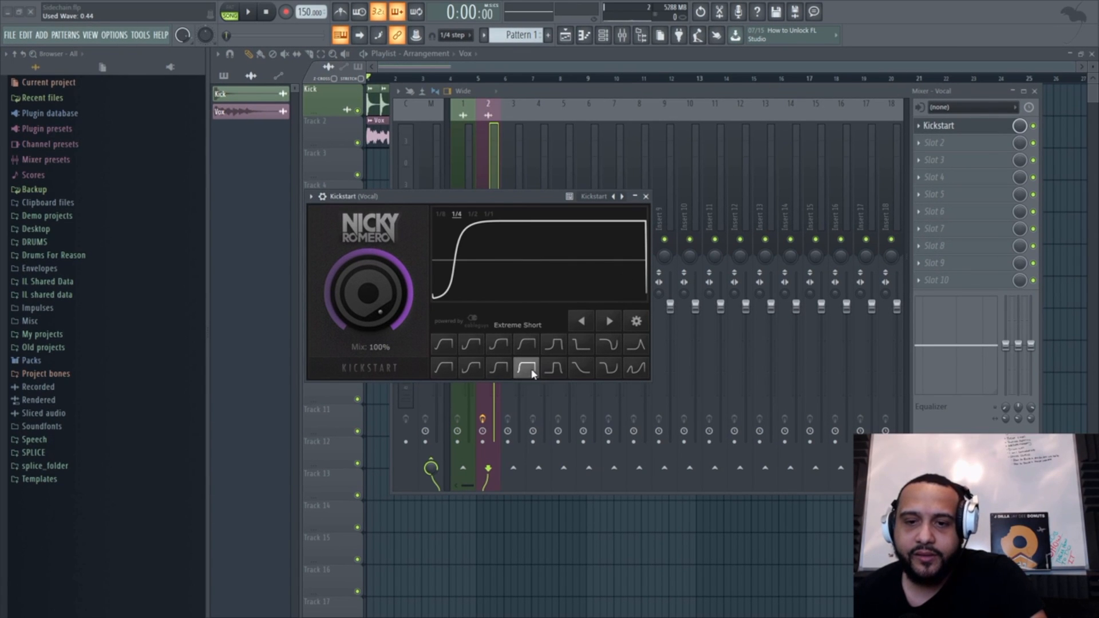
{"action": "key", "text": "space"}
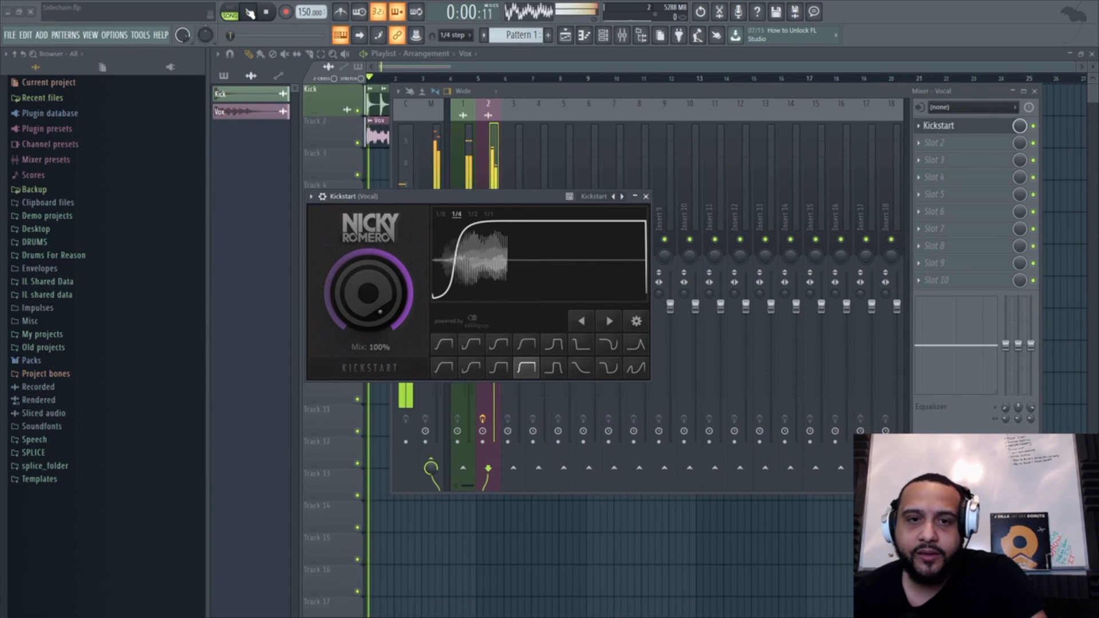
{"action": "left_click", "coordinate": [498, 367]}
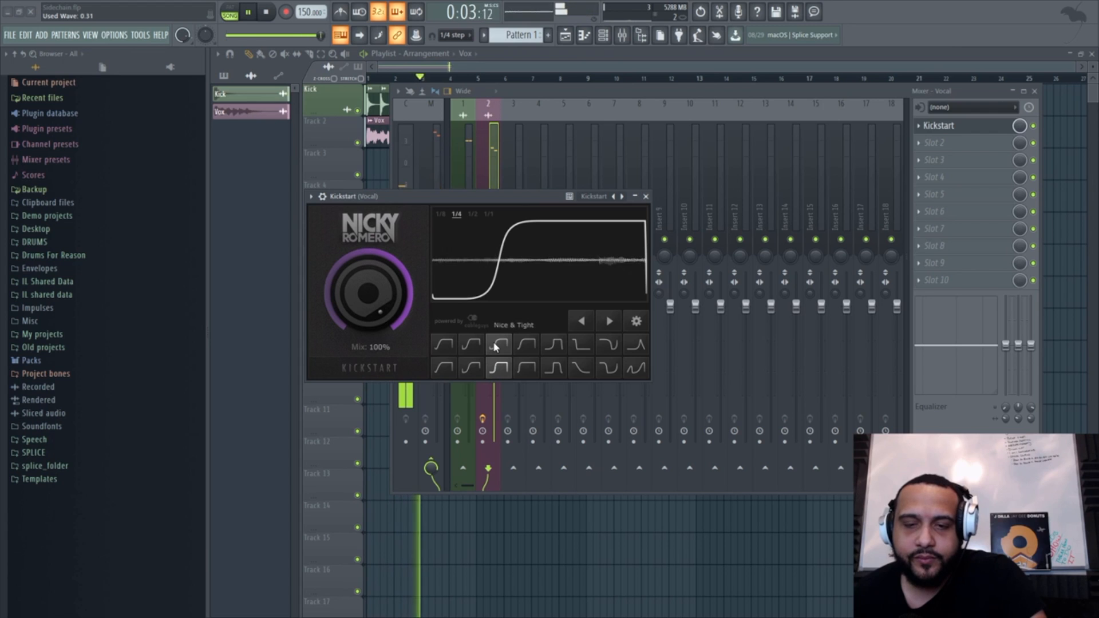
{"action": "left_click", "coordinate": [449, 369]}
Step: Switch to the sixth curve of Kickstart's first row, shift its waveform left repeatedly during playback, and stop the song
{"action": "left_click", "coordinate": [577, 342]}
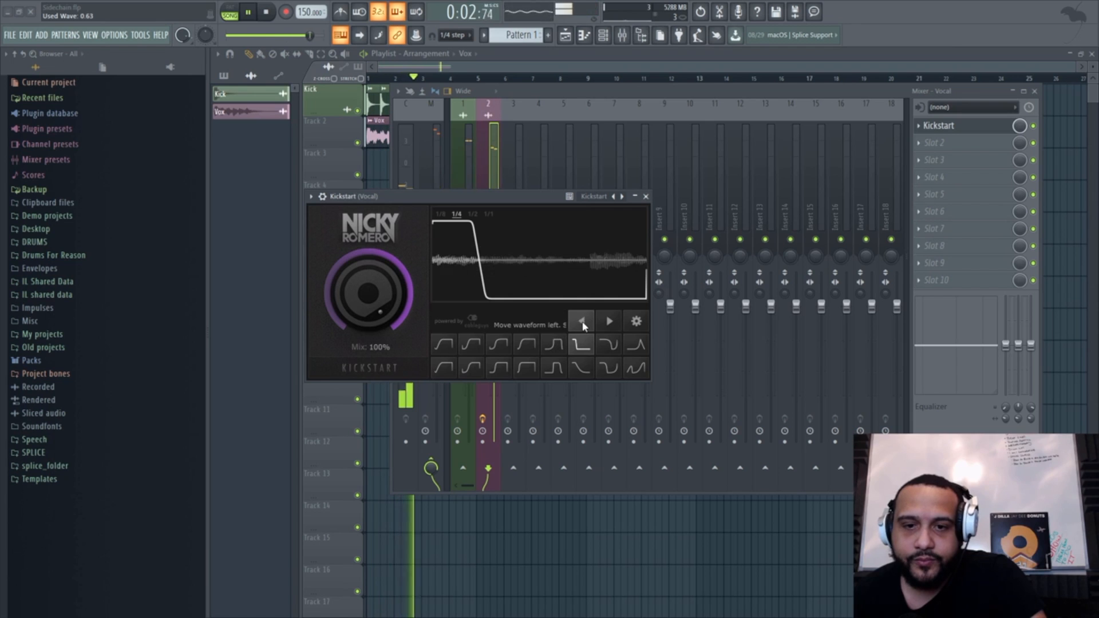
{"action": "left_click", "coordinate": [588, 320]}
{"action": "left_click", "coordinate": [590, 322]}
{"action": "left_click", "coordinate": [590, 322]}
{"action": "left_click", "coordinate": [590, 322]}
{"action": "left_click", "coordinate": [590, 322]}
{"action": "left_click", "coordinate": [590, 322]}
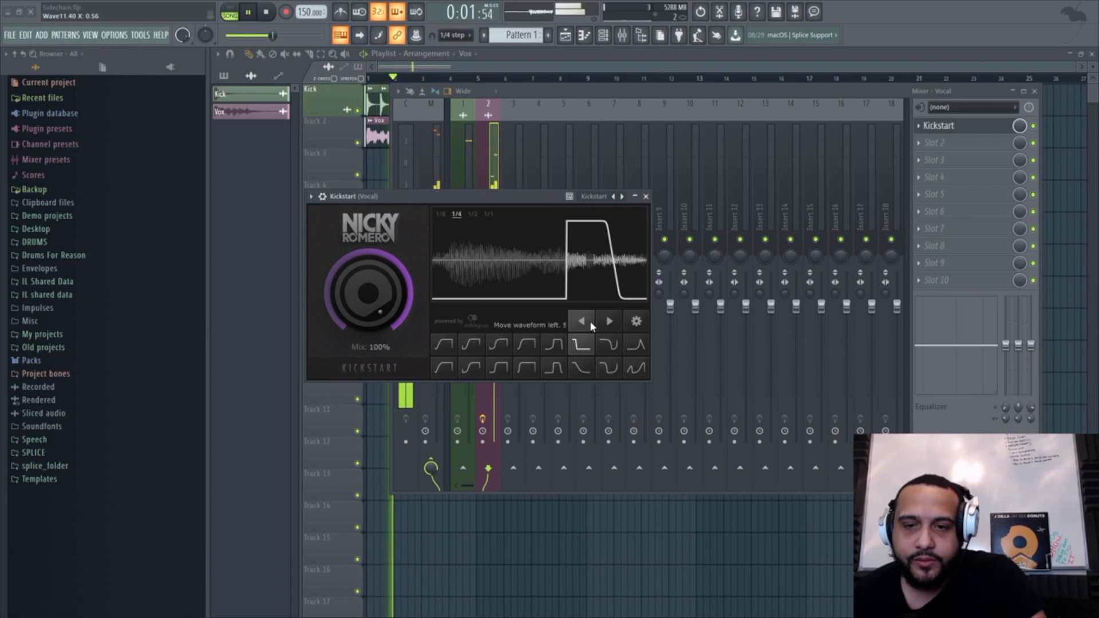
{"action": "left_click", "coordinate": [590, 322]}
{"action": "left_click", "coordinate": [590, 322]}
{"action": "left_click", "coordinate": [590, 322]}
{"action": "double_click", "coordinate": [590, 322]}
{"action": "left_click", "coordinate": [590, 323]}
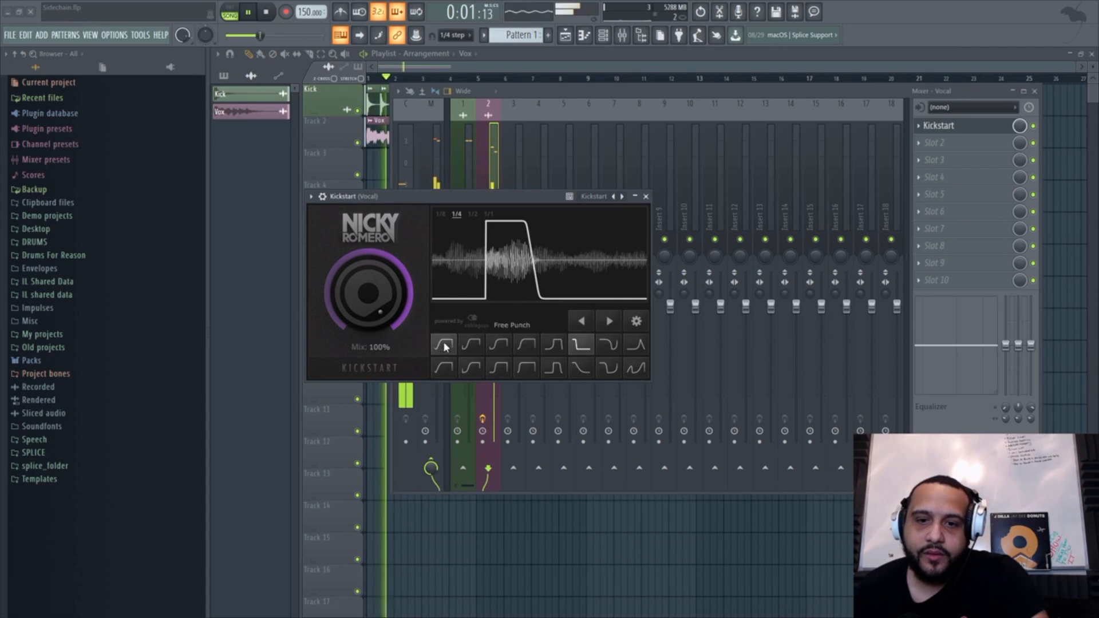
{"action": "left_click", "coordinate": [267, 13]}
Step: During playback, set Kickstart to 1/8 note after trying 1/2, choose the second curve of the first row, and stop the song
{"action": "key", "text": "space"}
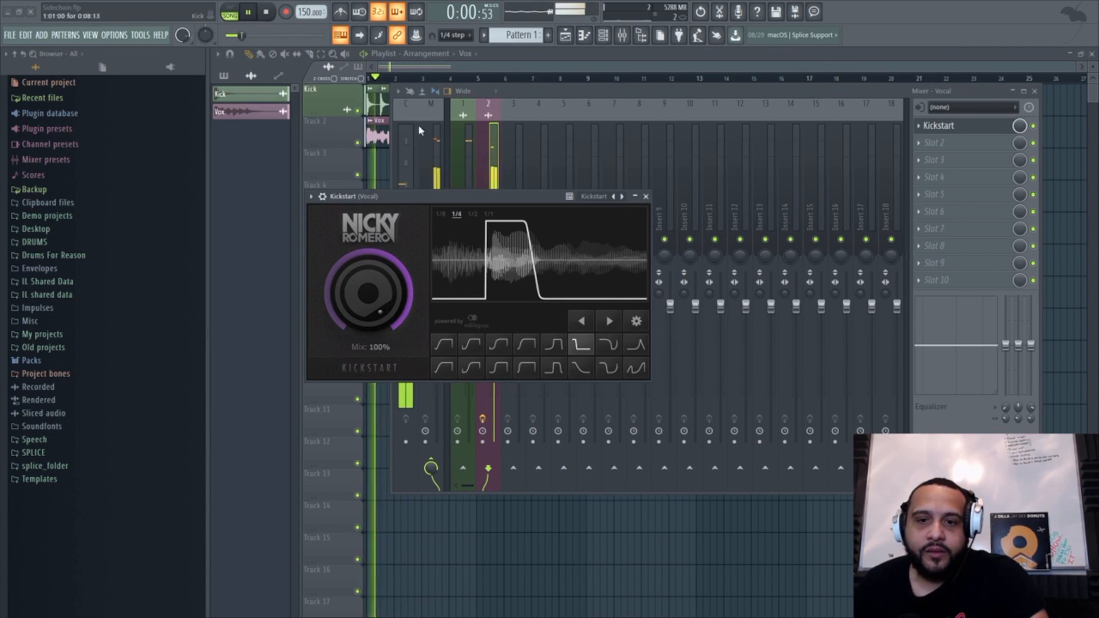
{"action": "left_click", "coordinate": [442, 214]}
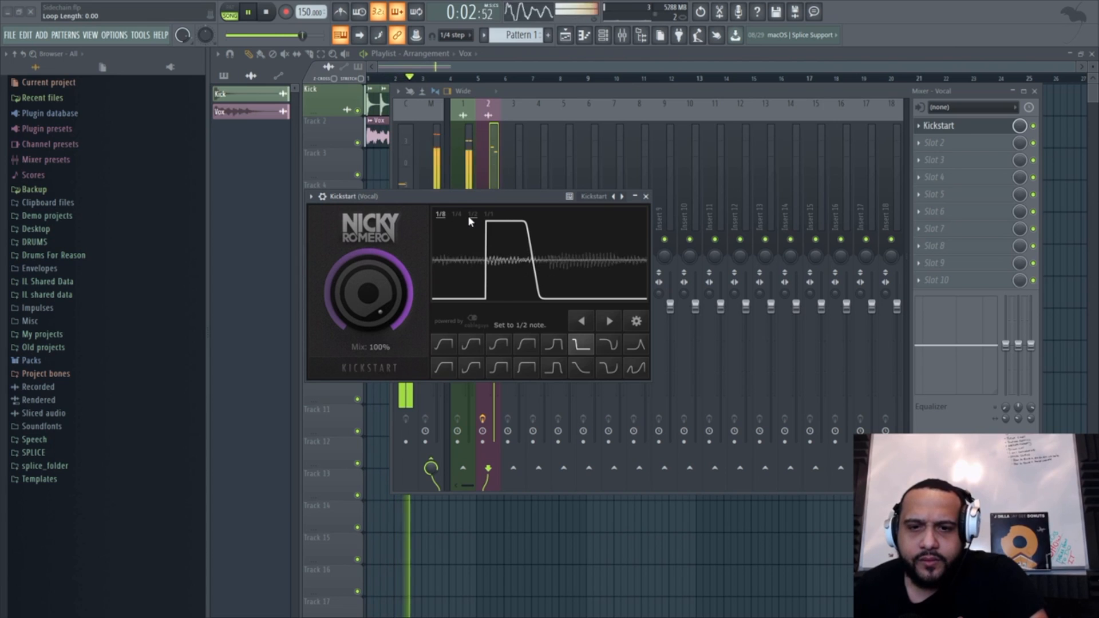
{"action": "left_click", "coordinate": [471, 214]}
{"action": "left_click", "coordinate": [442, 214]}
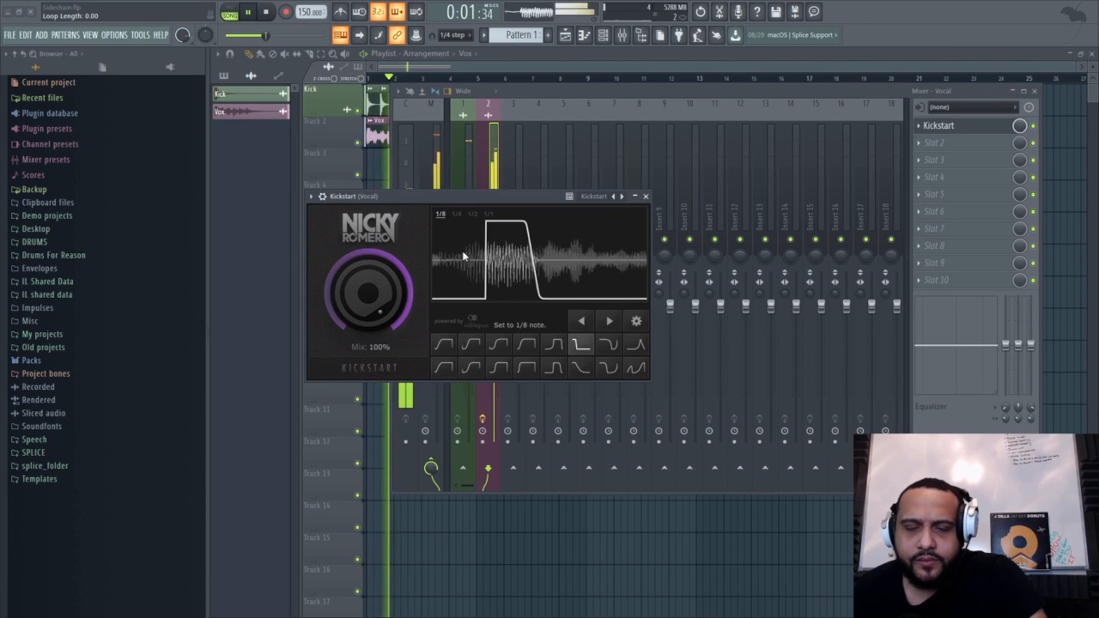
{"action": "left_click", "coordinate": [468, 343]}
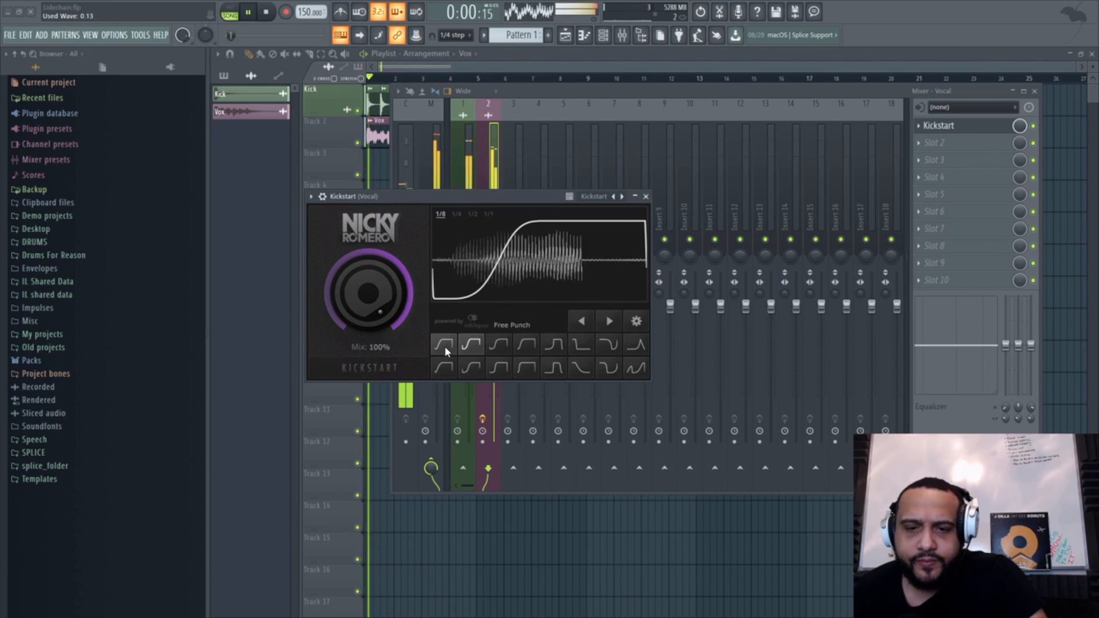
{"action": "left_click", "coordinate": [265, 12]}
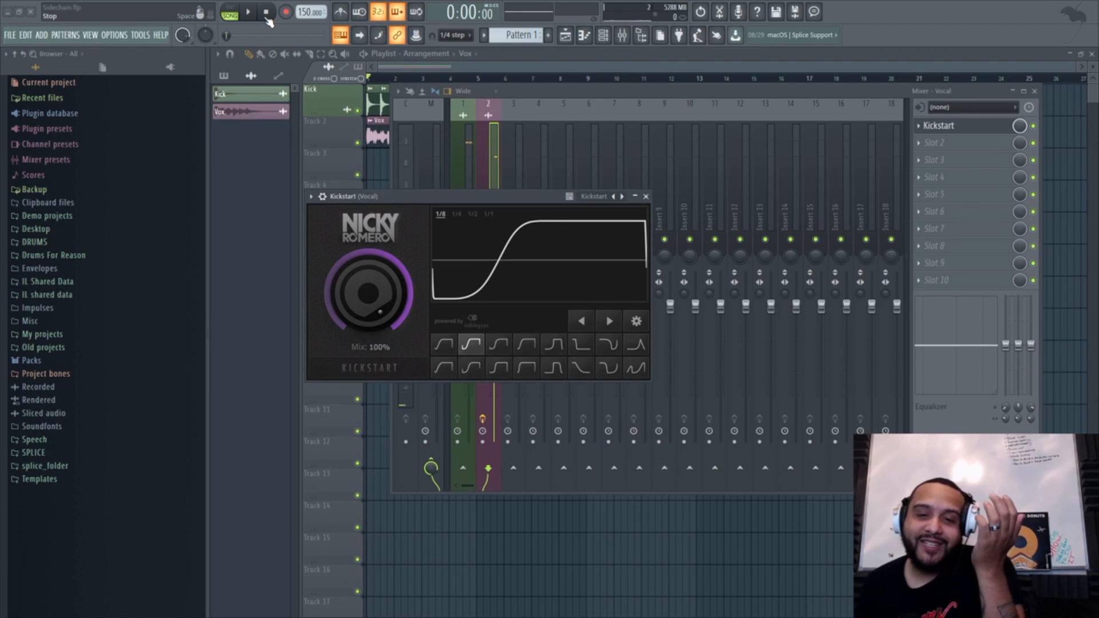